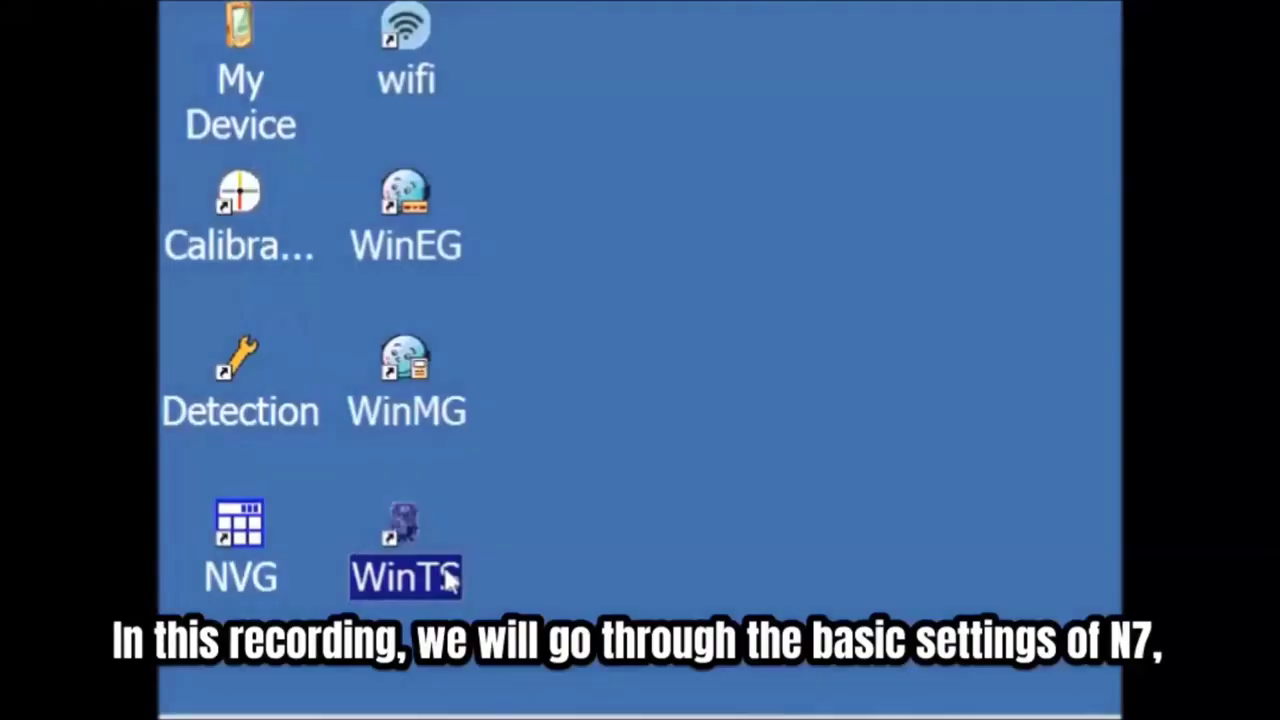
Start WinTS from its desktop icon, opening Angle Measurement at VA 199.80663, HA 0.00000.
{"action": "double_click", "coordinate": [449, 579]}
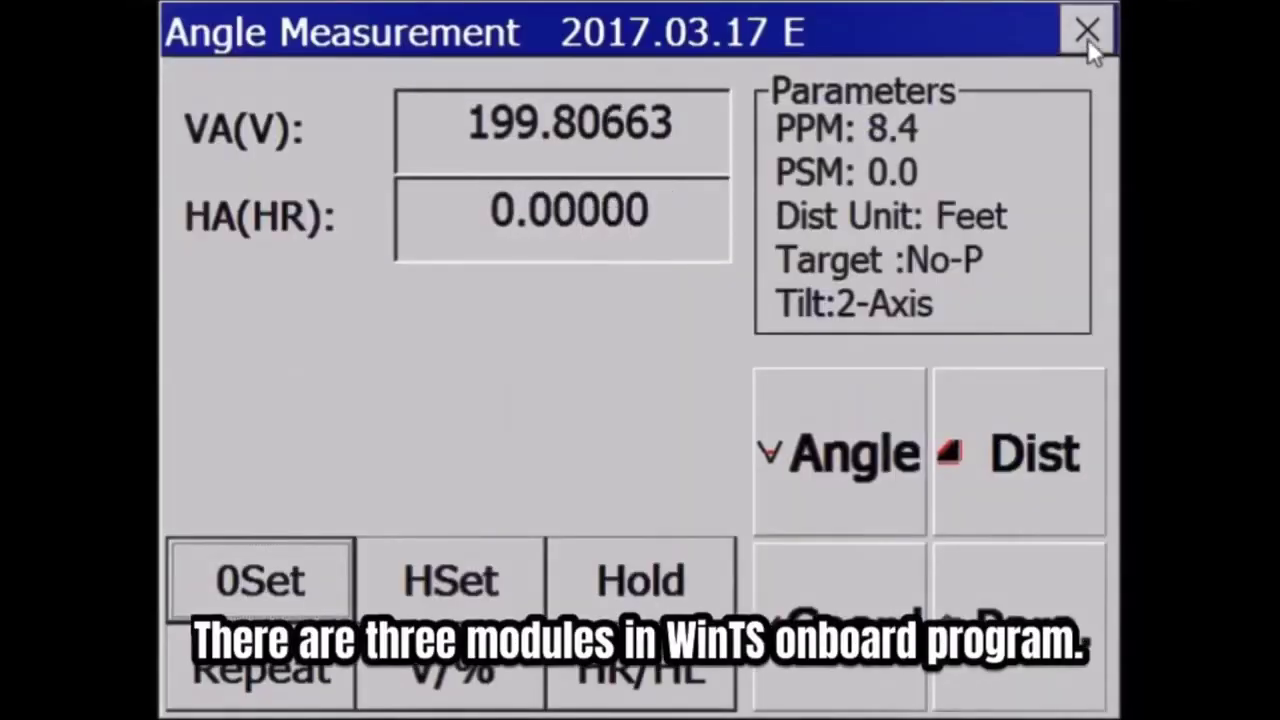
Close Angle Measurement, confirm zeroing the horizontal angle, and choose the Meas. Setup module.
{"action": "left_click", "coordinate": [1087, 32]}
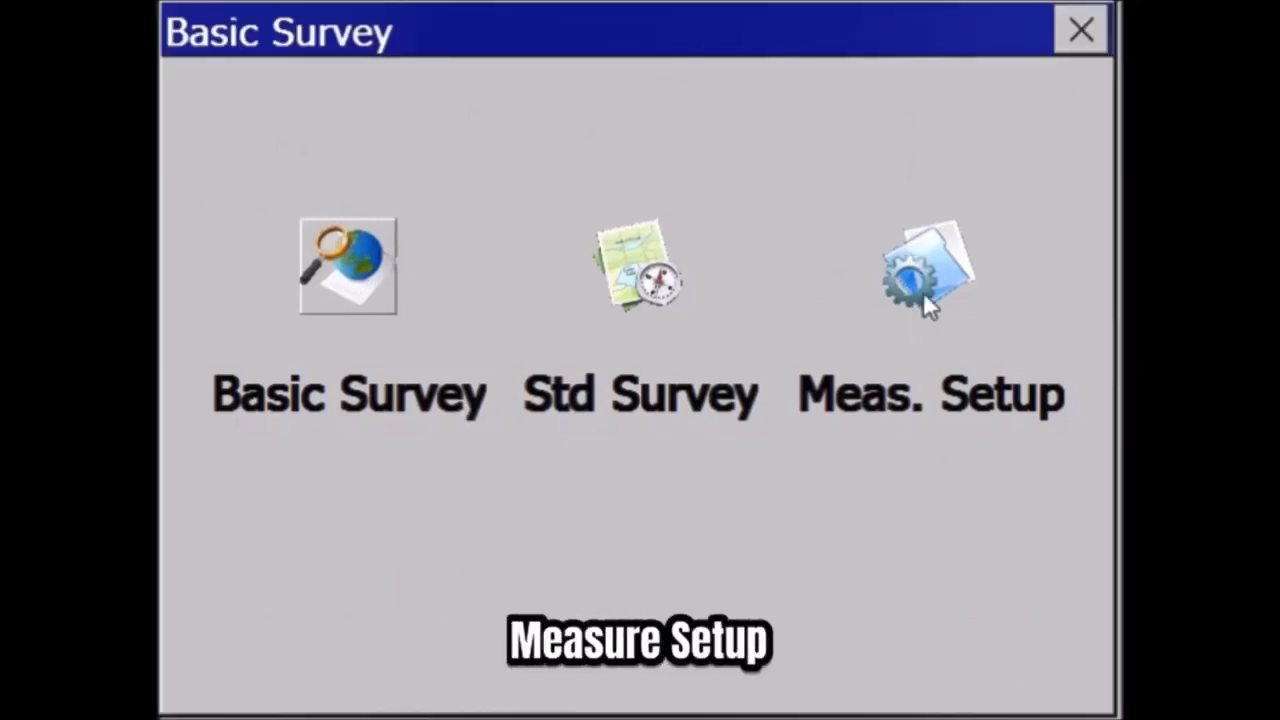
{"action": "left_click", "coordinate": [923, 292]}
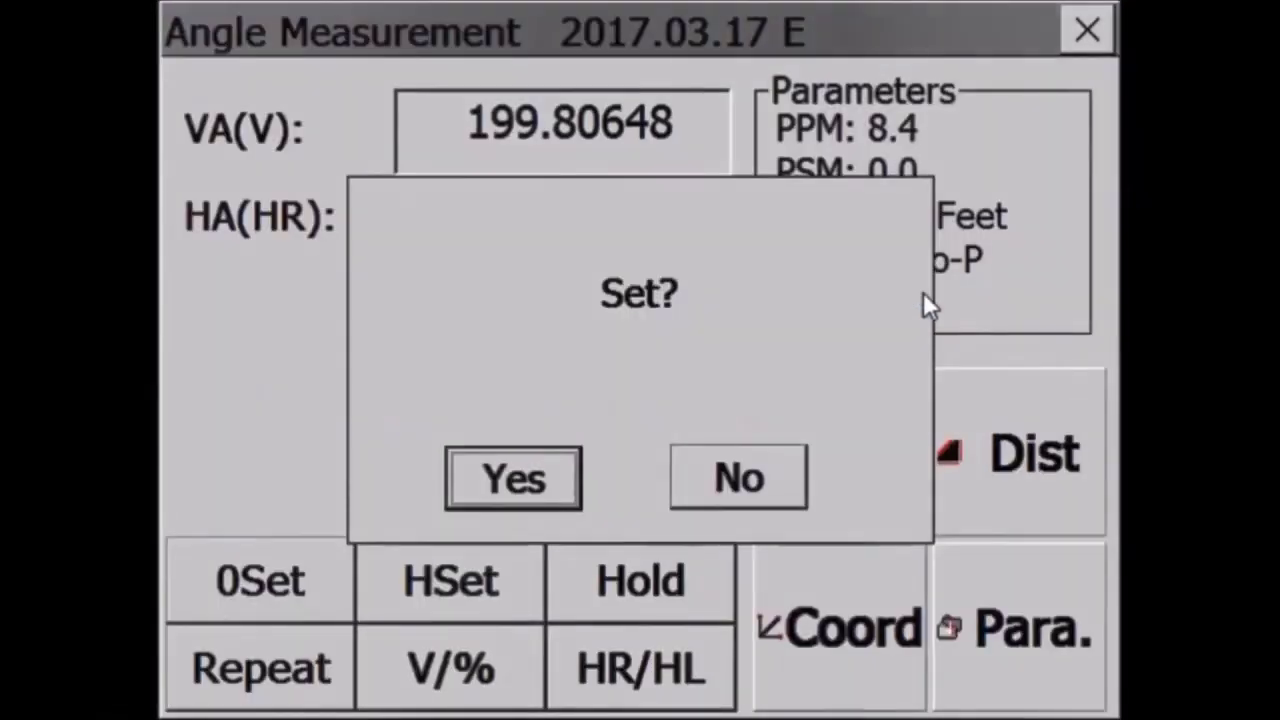
{"action": "key", "text": "Return"}
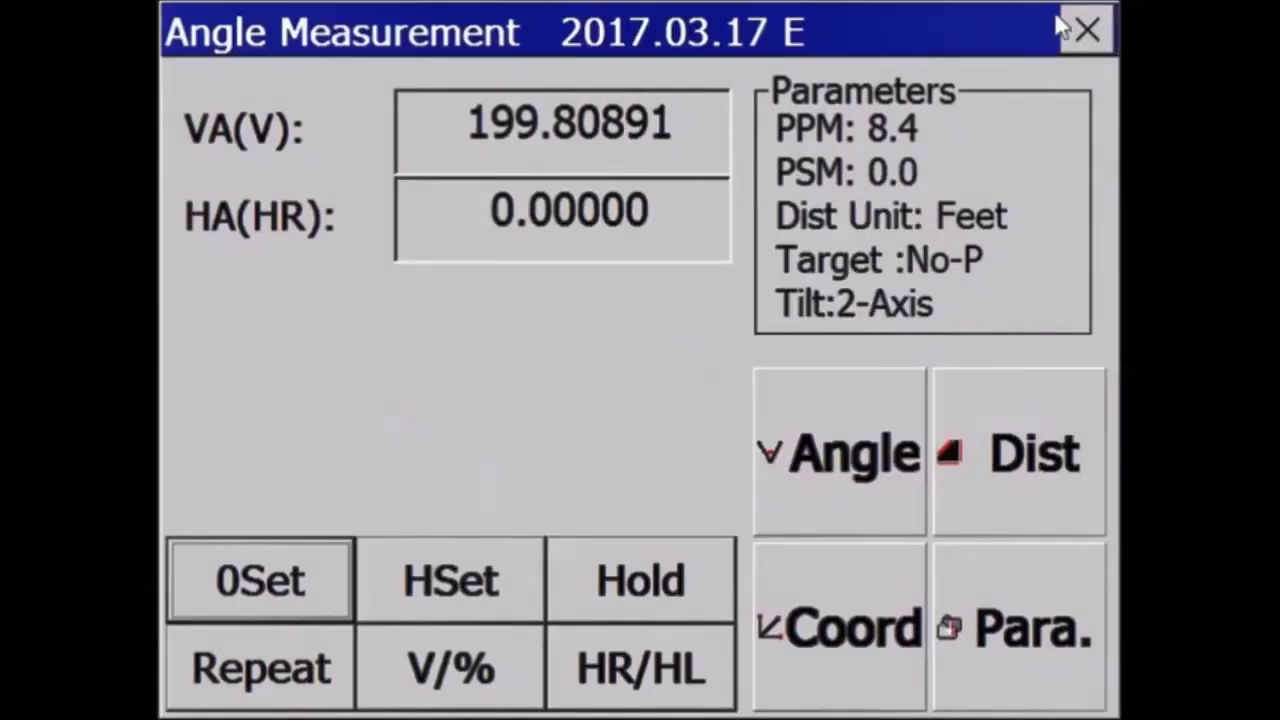
{"action": "left_click", "coordinate": [1087, 33]}
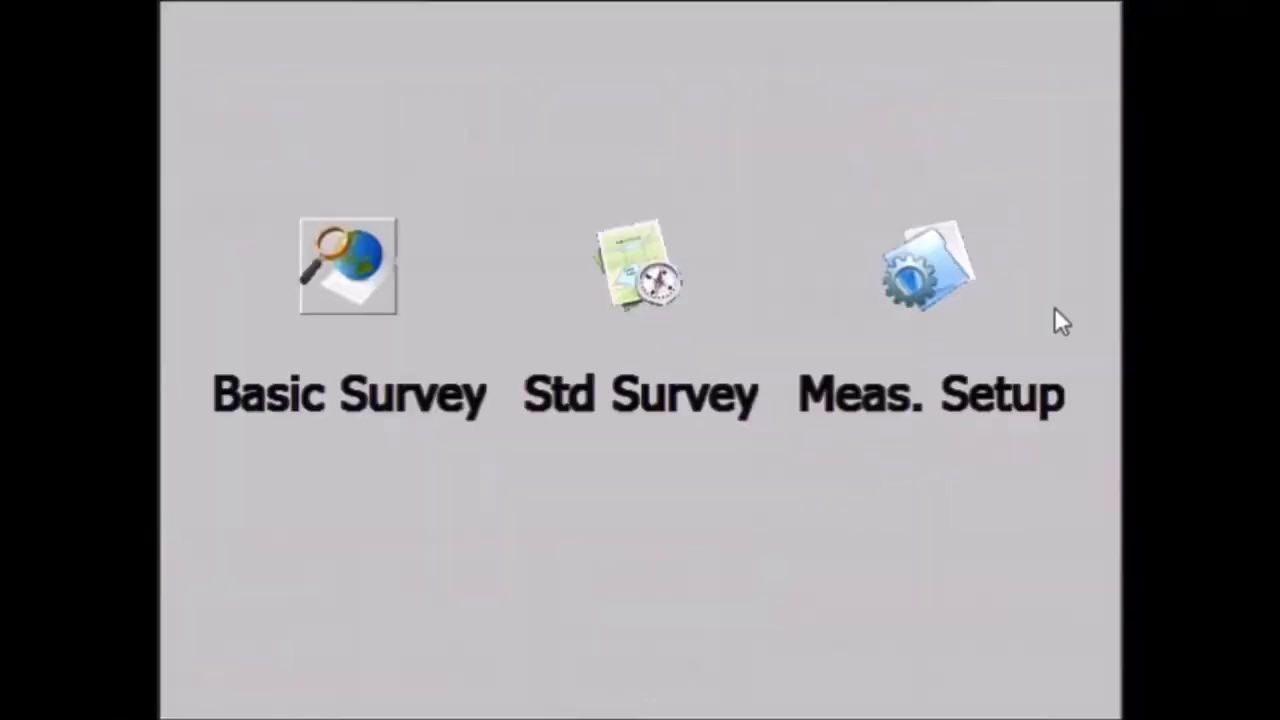
{"action": "left_click", "coordinate": [957, 366]}
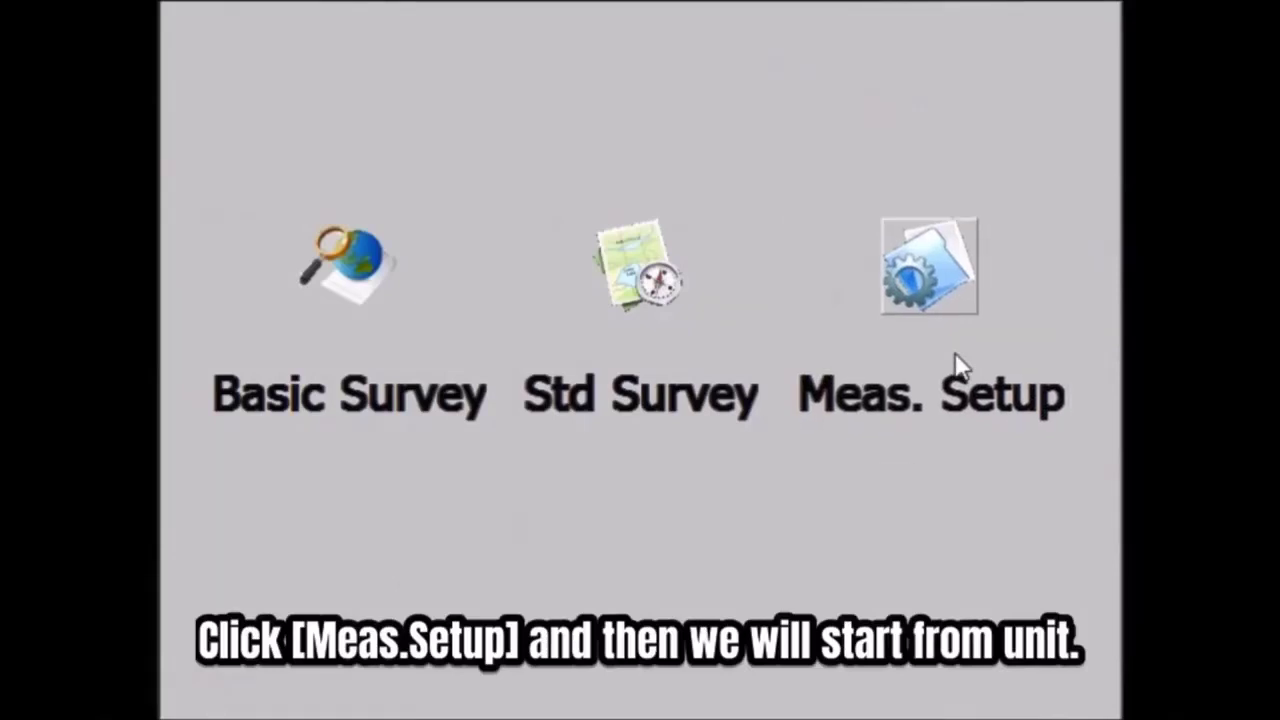
Set the System Set units to Degree, Meter, °C and hPa and save them.
{"action": "left_click", "coordinate": [950, 331]}
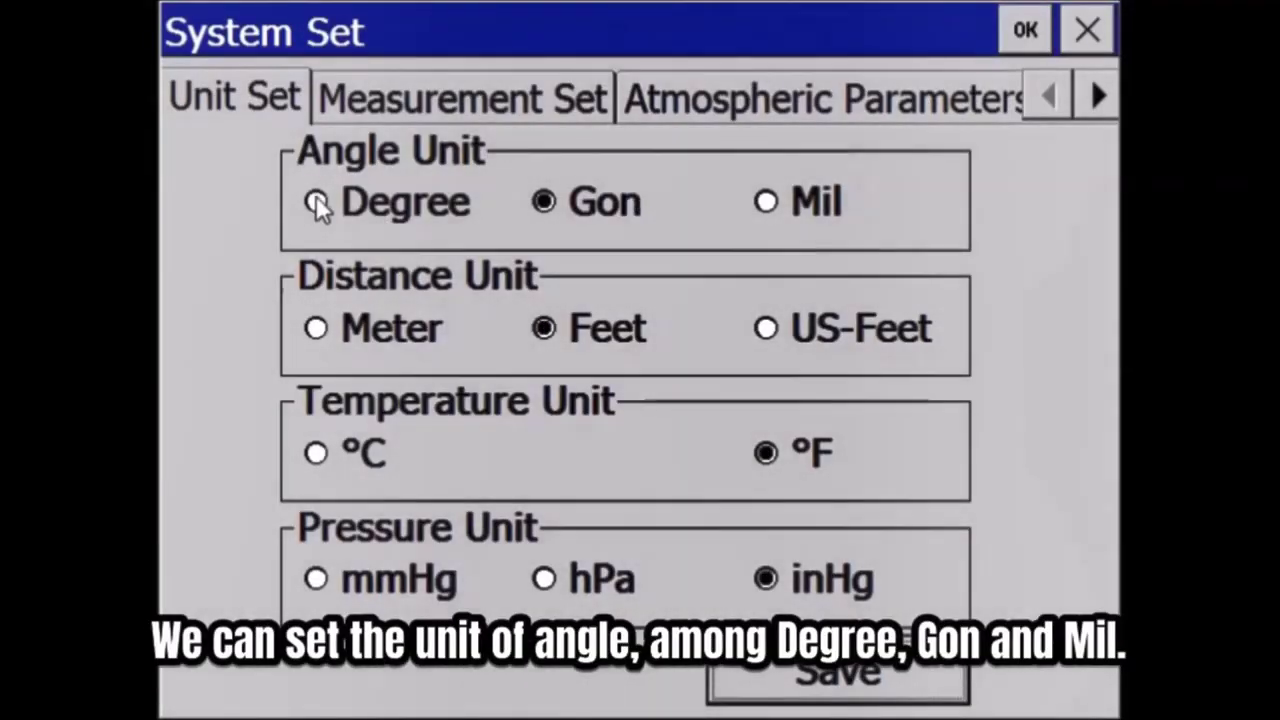
{"action": "left_click", "coordinate": [314, 200]}
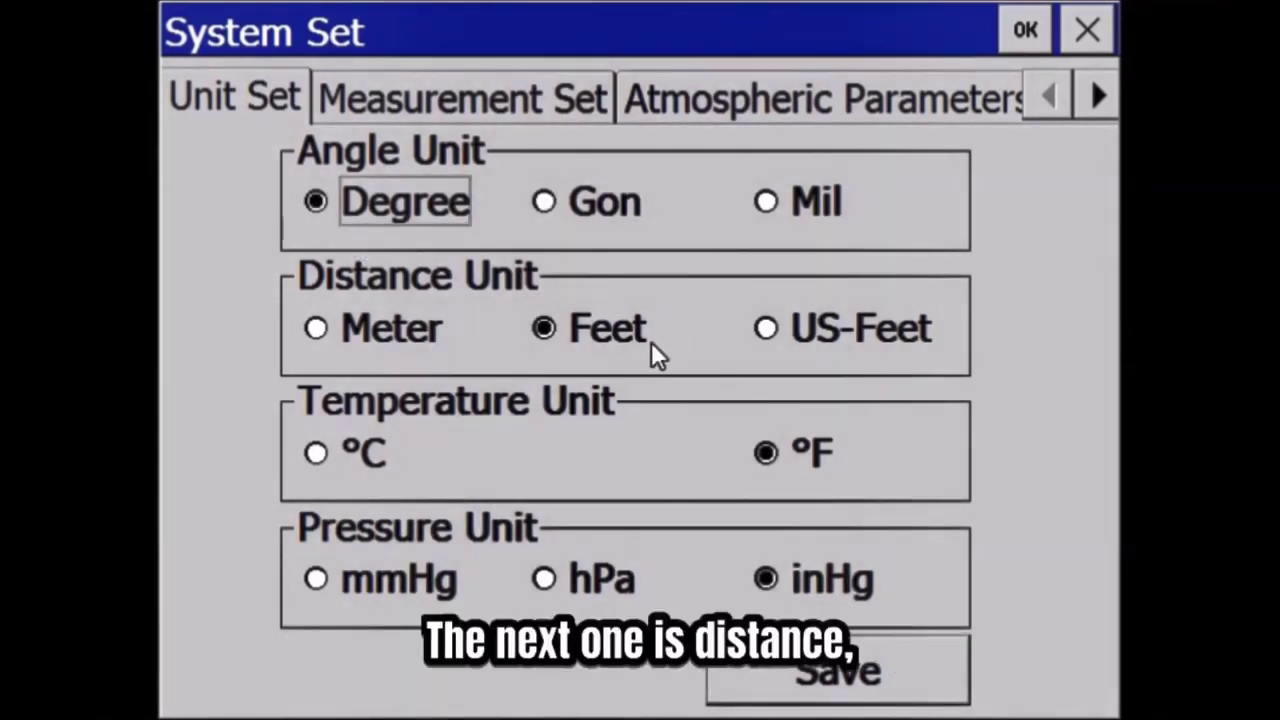
{"action": "left_click", "coordinate": [317, 330]}
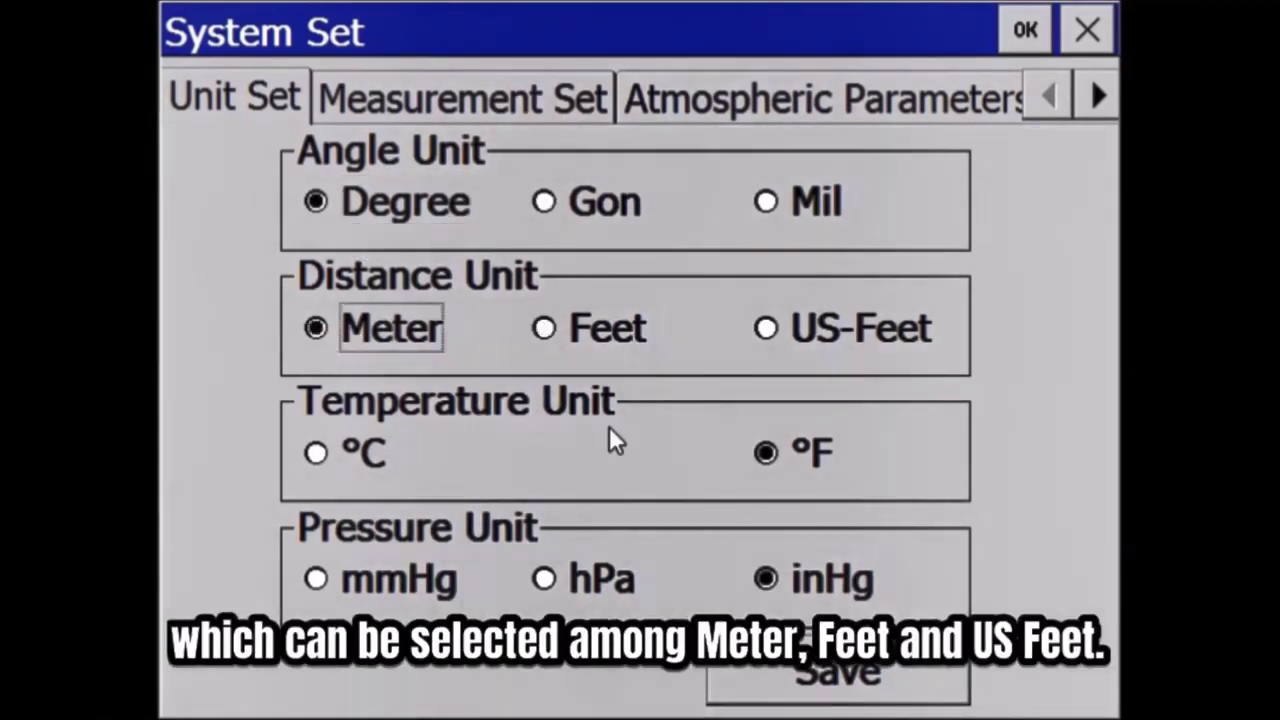
{"action": "left_click", "coordinate": [315, 453]}
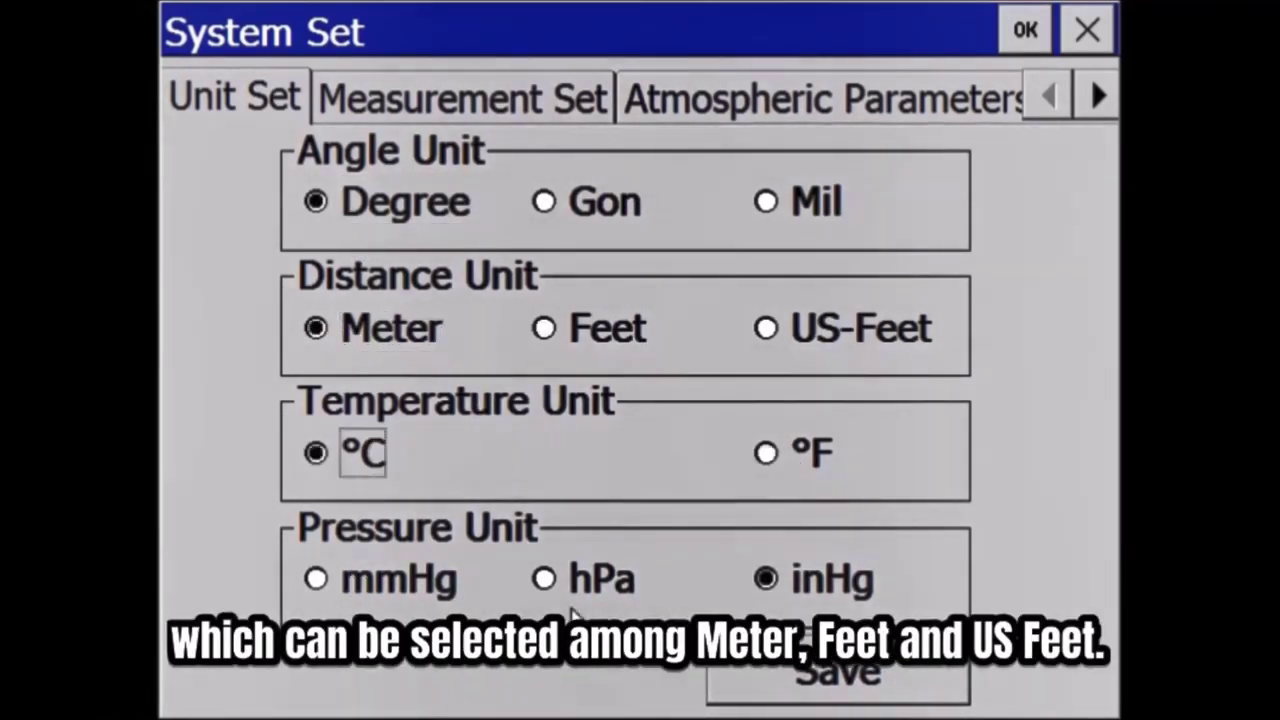
{"action": "left_click", "coordinate": [546, 581]}
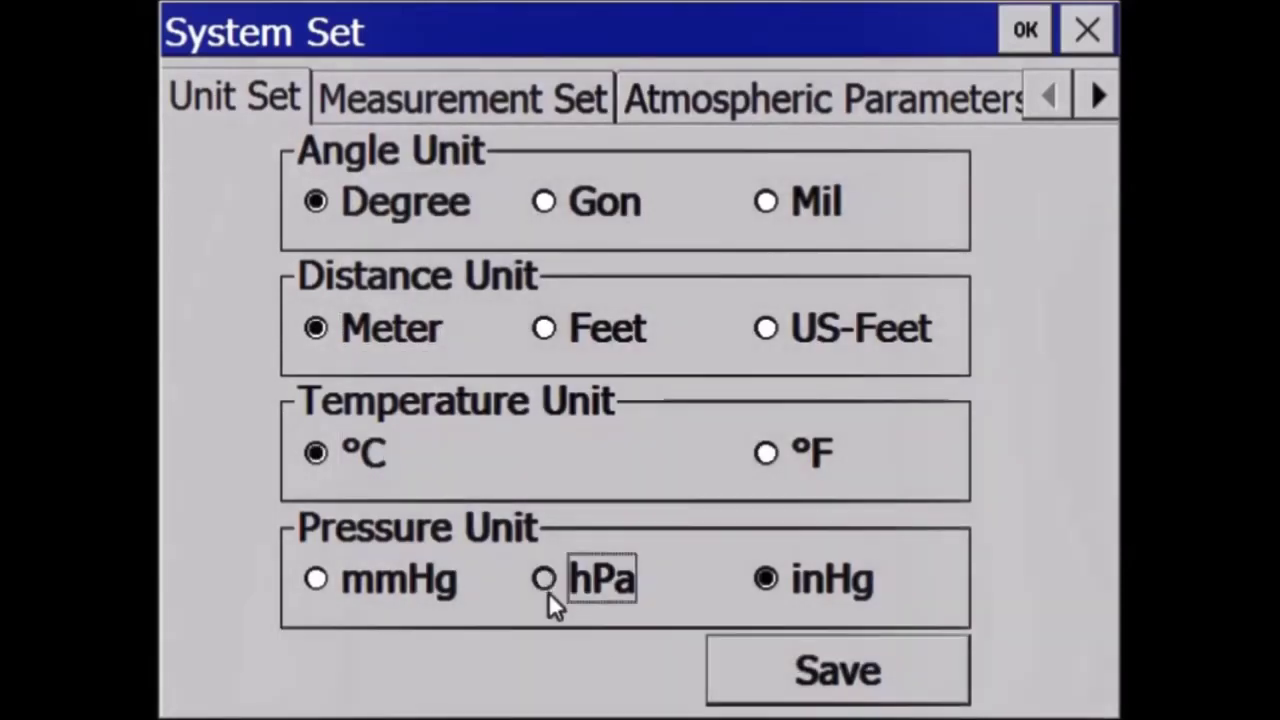
{"action": "left_click", "coordinate": [885, 690]}
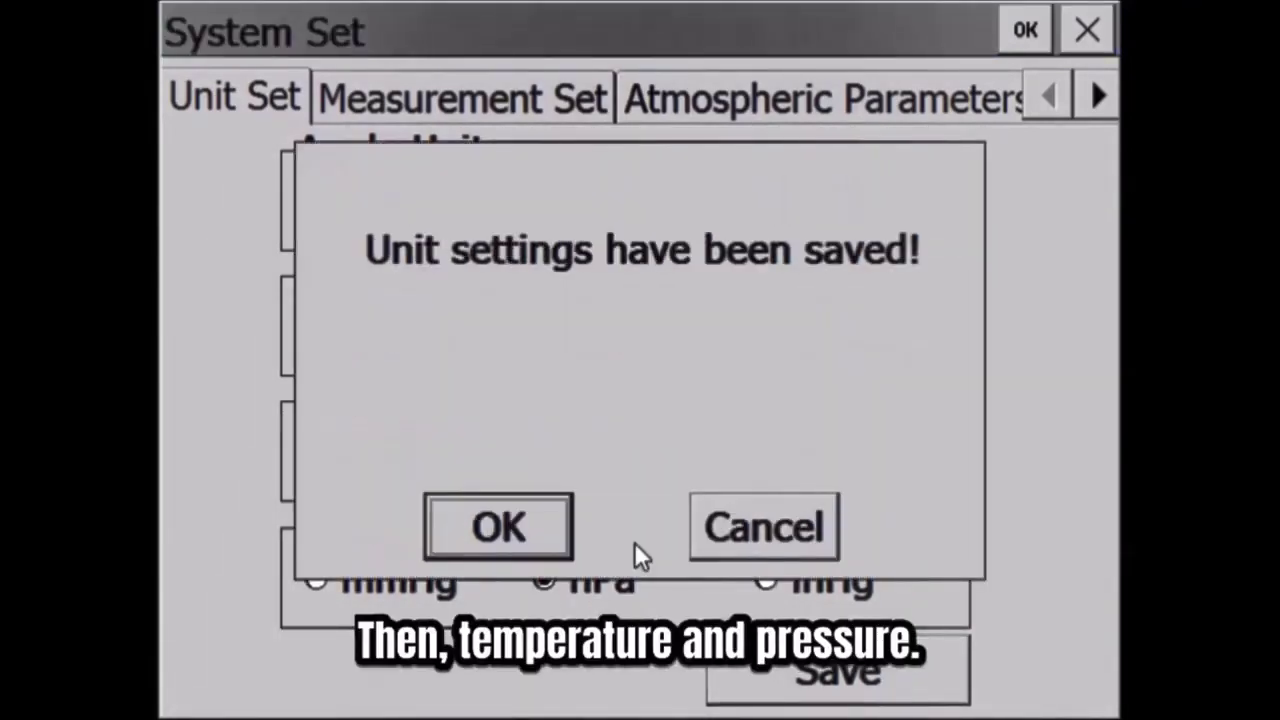
{"action": "left_click", "coordinate": [510, 525]}
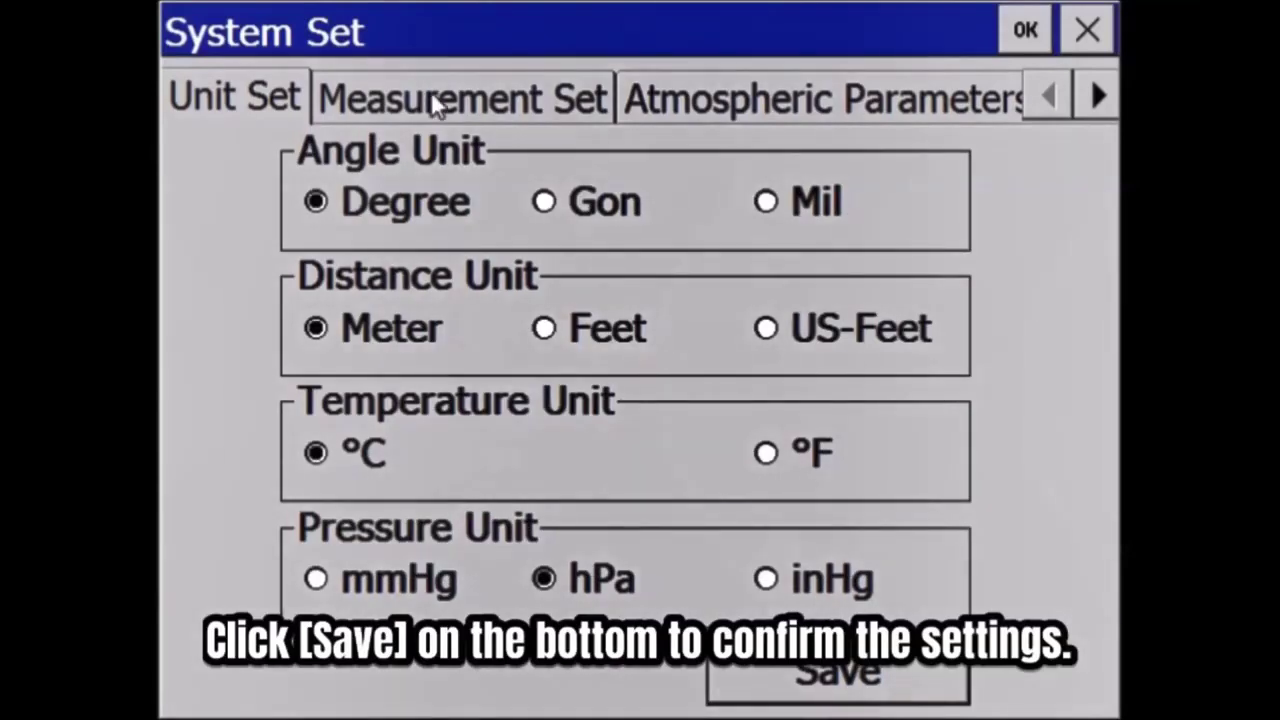
On Measurement Set, choose 1" angle reading, 1mm distance reading and Zenith 0, then save.
{"action": "left_click", "coordinate": [434, 98]}
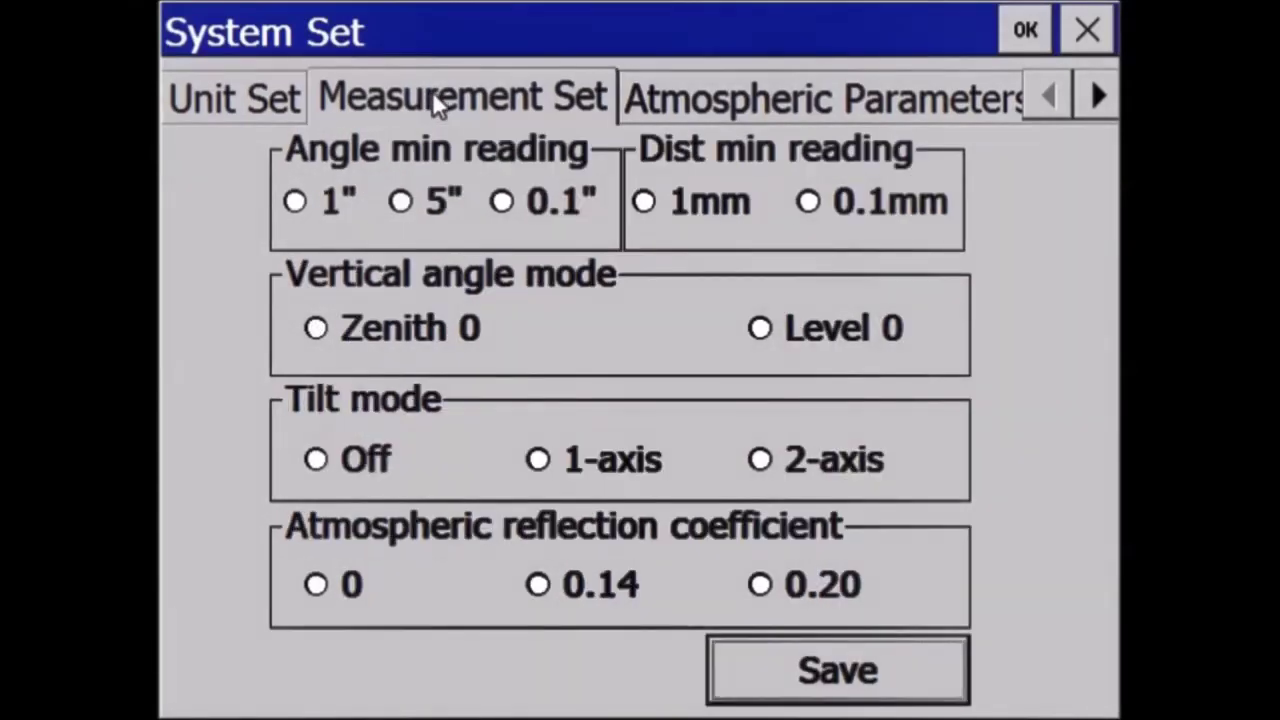
{"action": "left_click", "coordinate": [296, 202]}
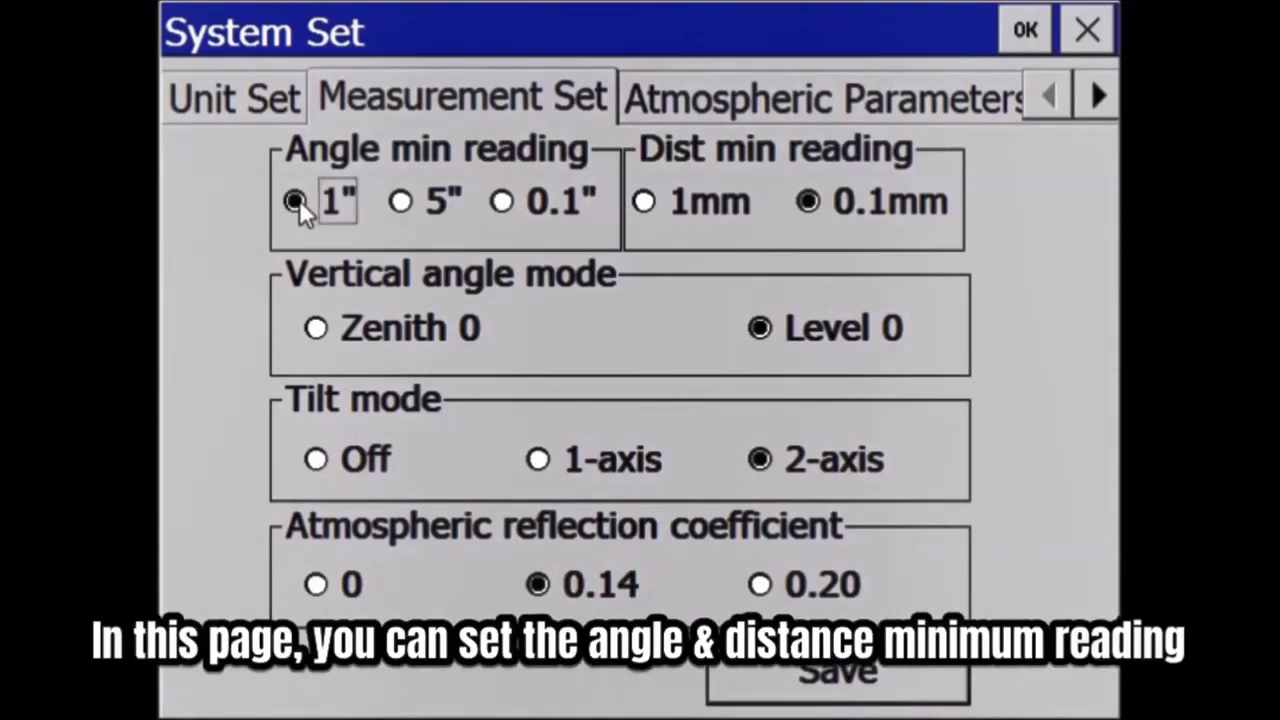
{"action": "left_click", "coordinate": [646, 200]}
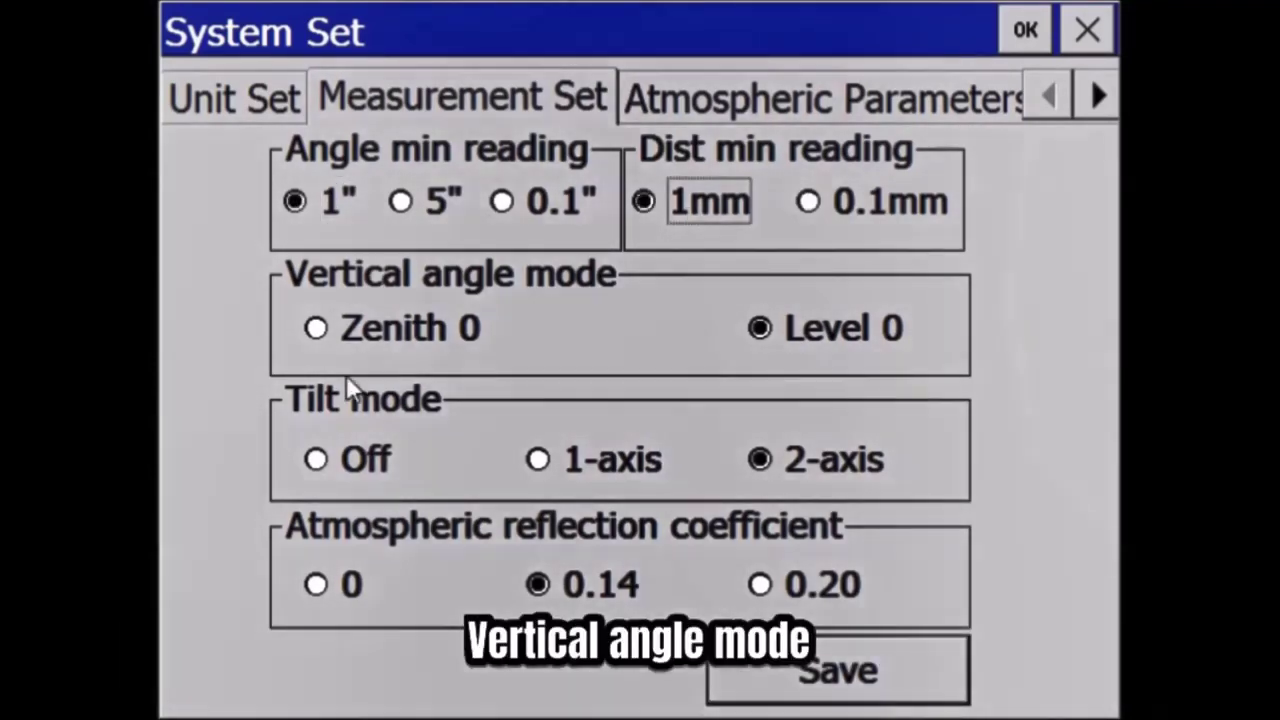
{"action": "left_click", "coordinate": [318, 328]}
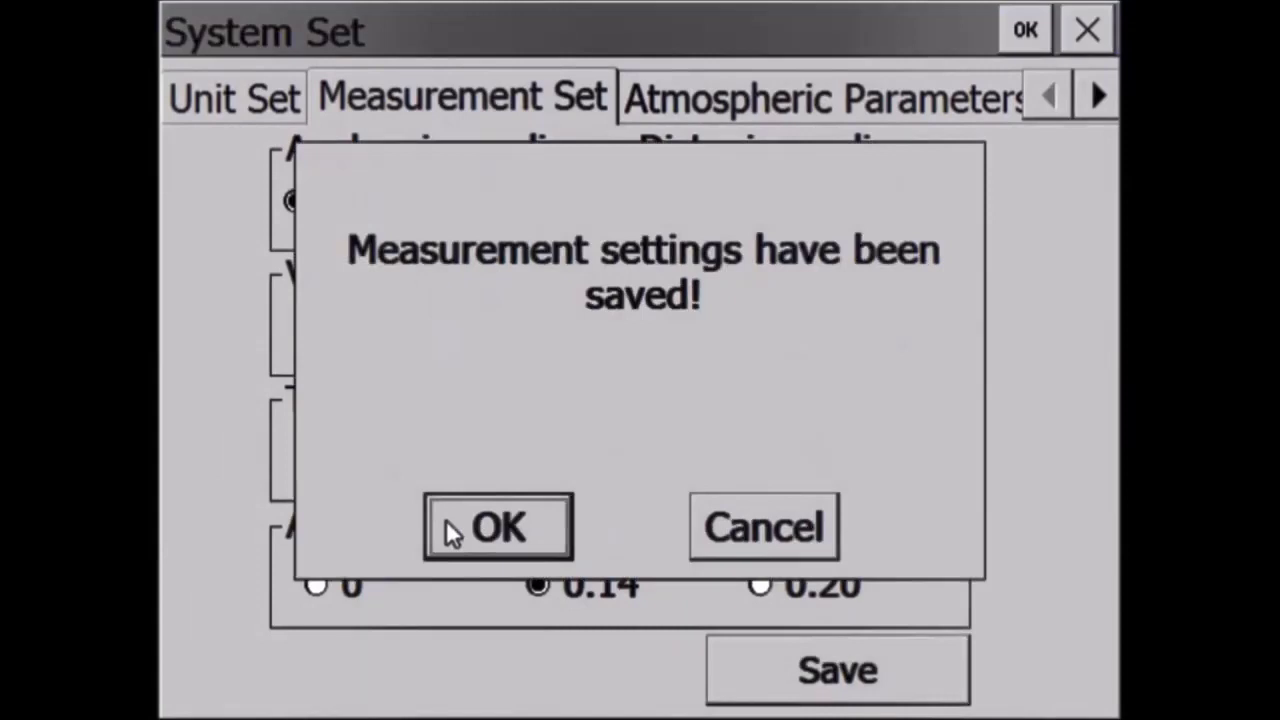
{"action": "left_click", "coordinate": [447, 520]}
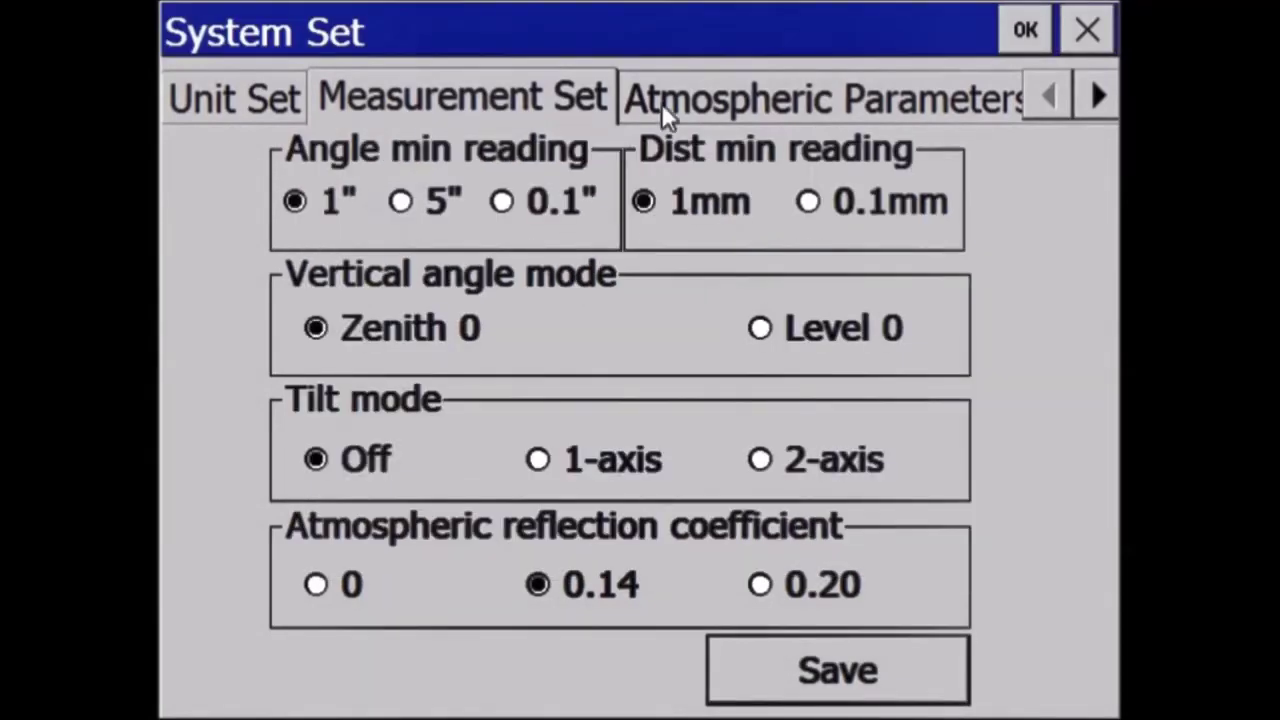
Enter temperature 15 °C and pressure 1013 hPa, giving -4.6 ppm, and save the atmospheric parameters.
{"action": "left_click", "coordinate": [725, 95]}
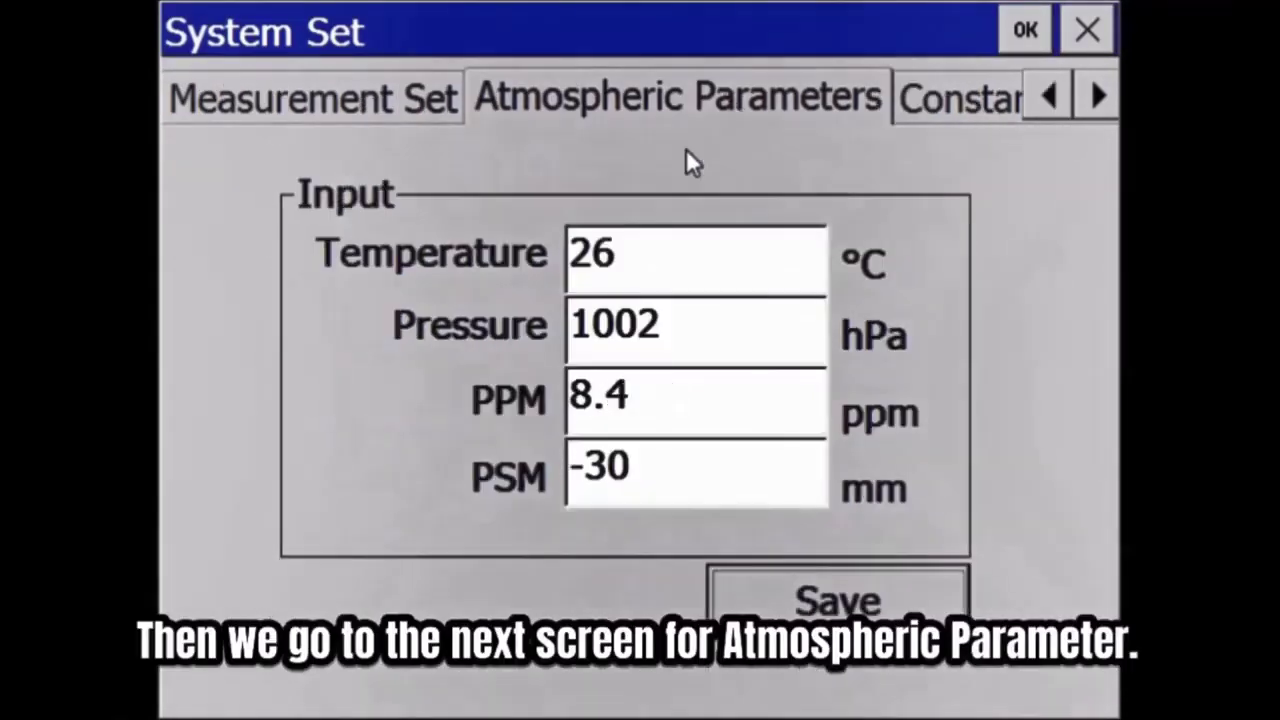
{"action": "left_click", "coordinate": [612, 262]}
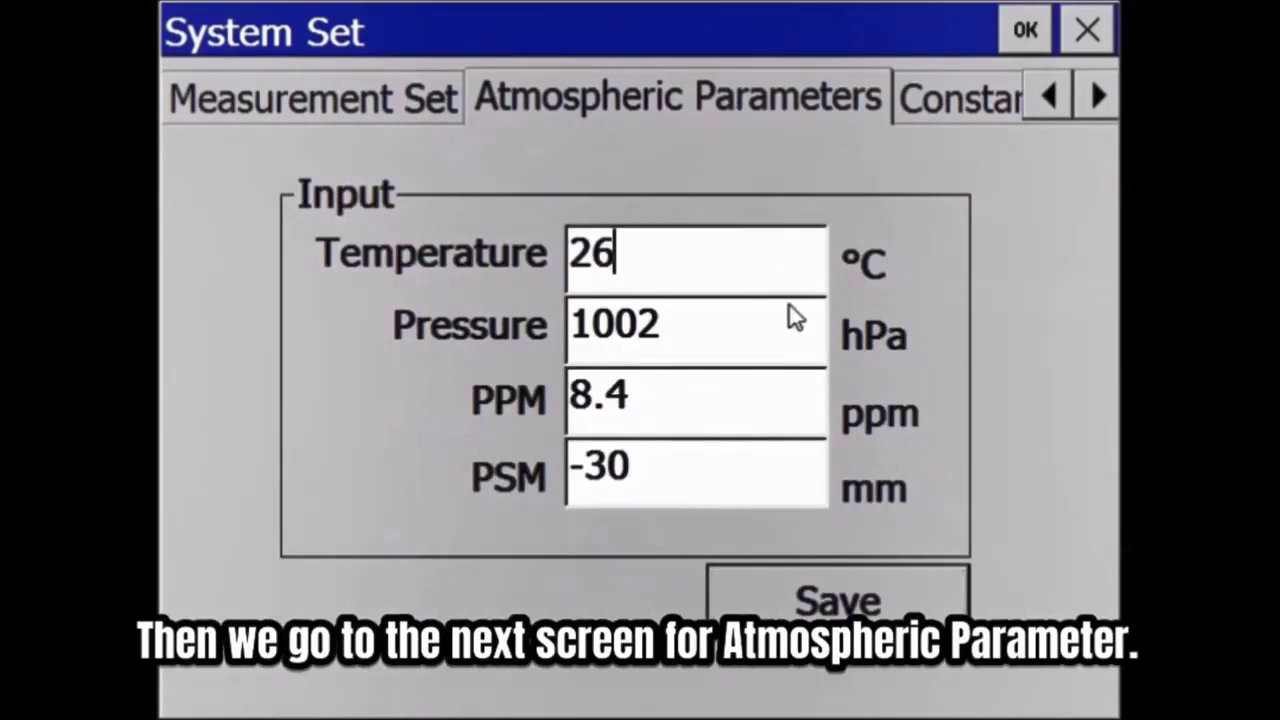
{"action": "key", "text": "BackSpace"}
{"action": "key", "text": "BackSpace"}
{"action": "type", "text": "15"}
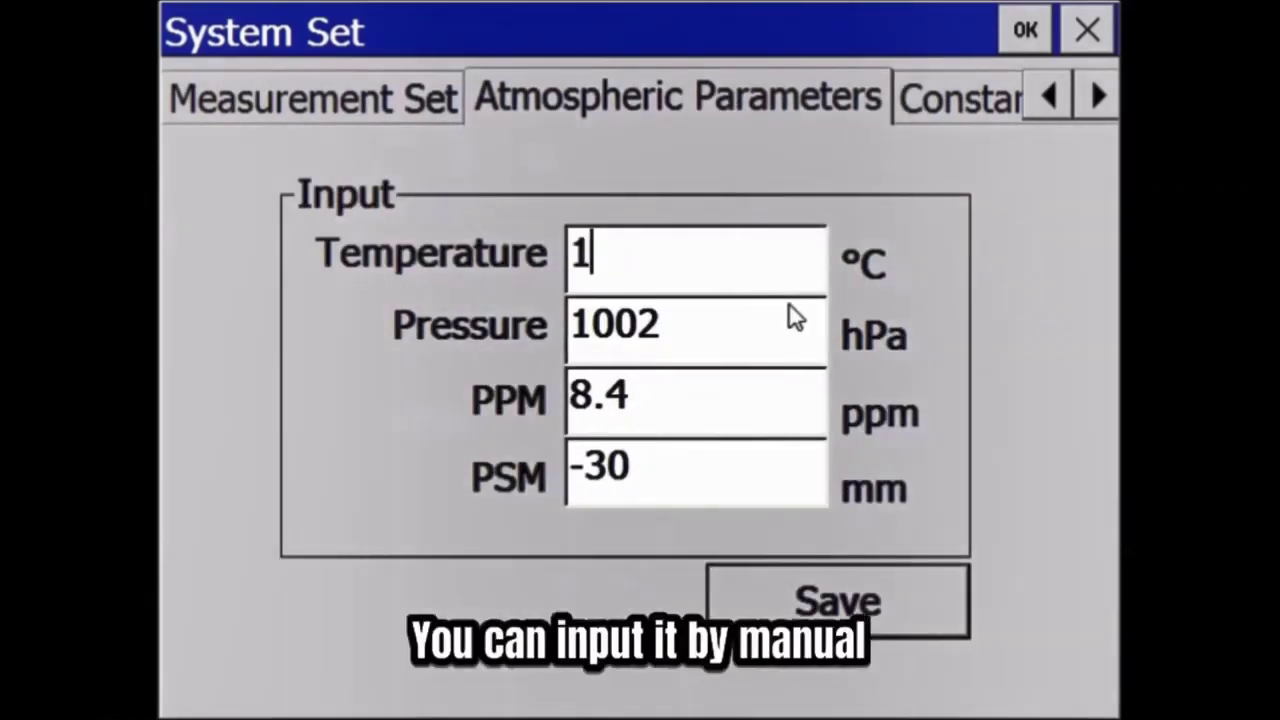
{"action": "left_click", "coordinate": [671, 333]}
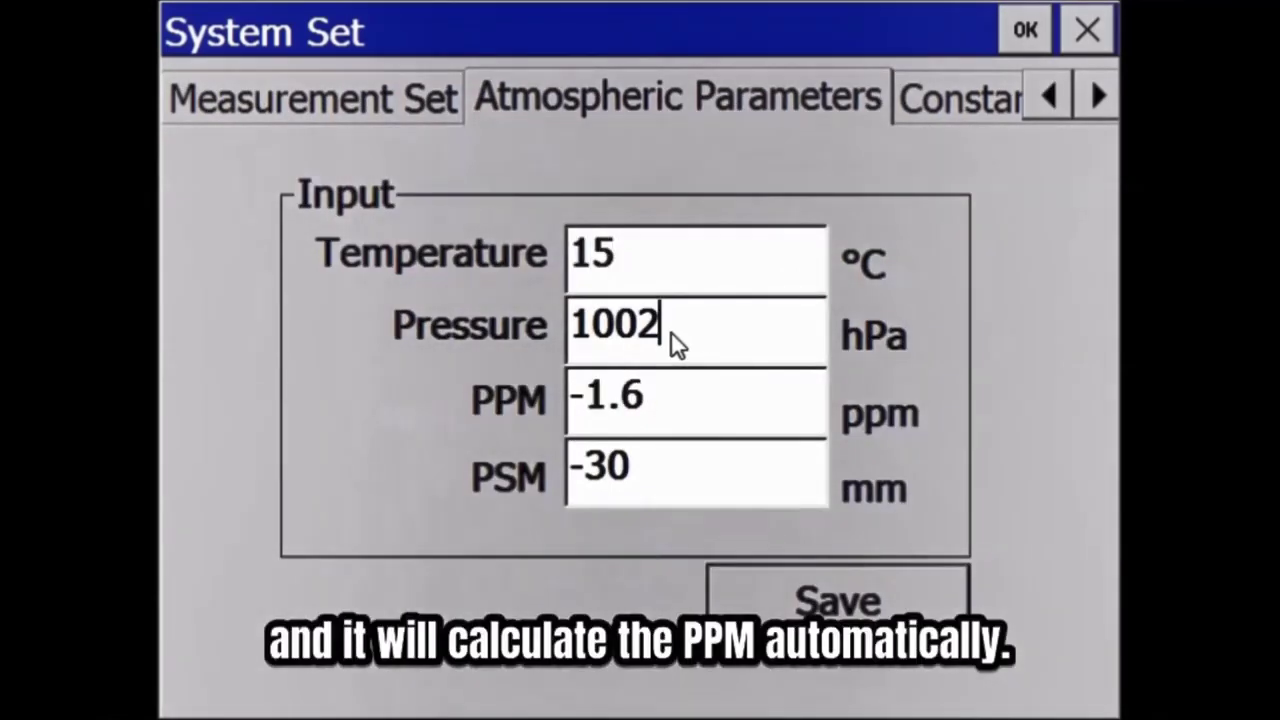
{"action": "key", "text": "BackSpace"}
{"action": "key", "text": "BackSpace"}
{"action": "type", "text": "13"}
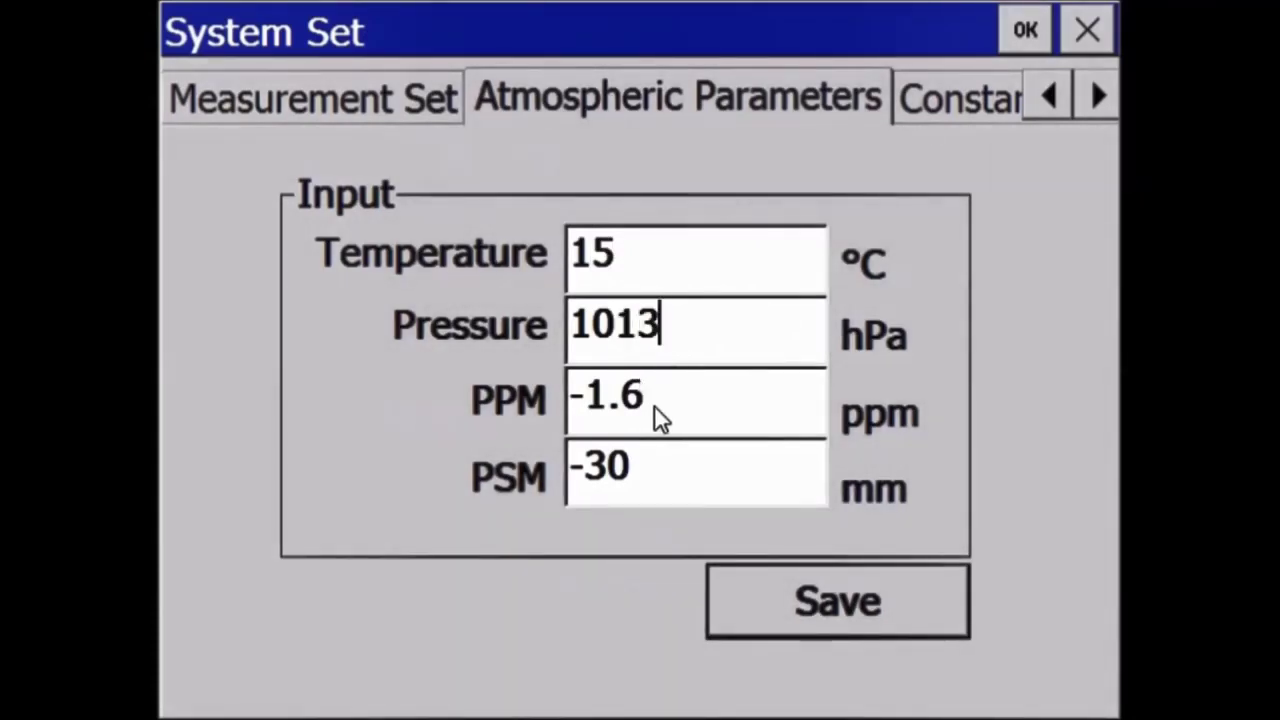
{"action": "left_click", "coordinate": [655, 410]}
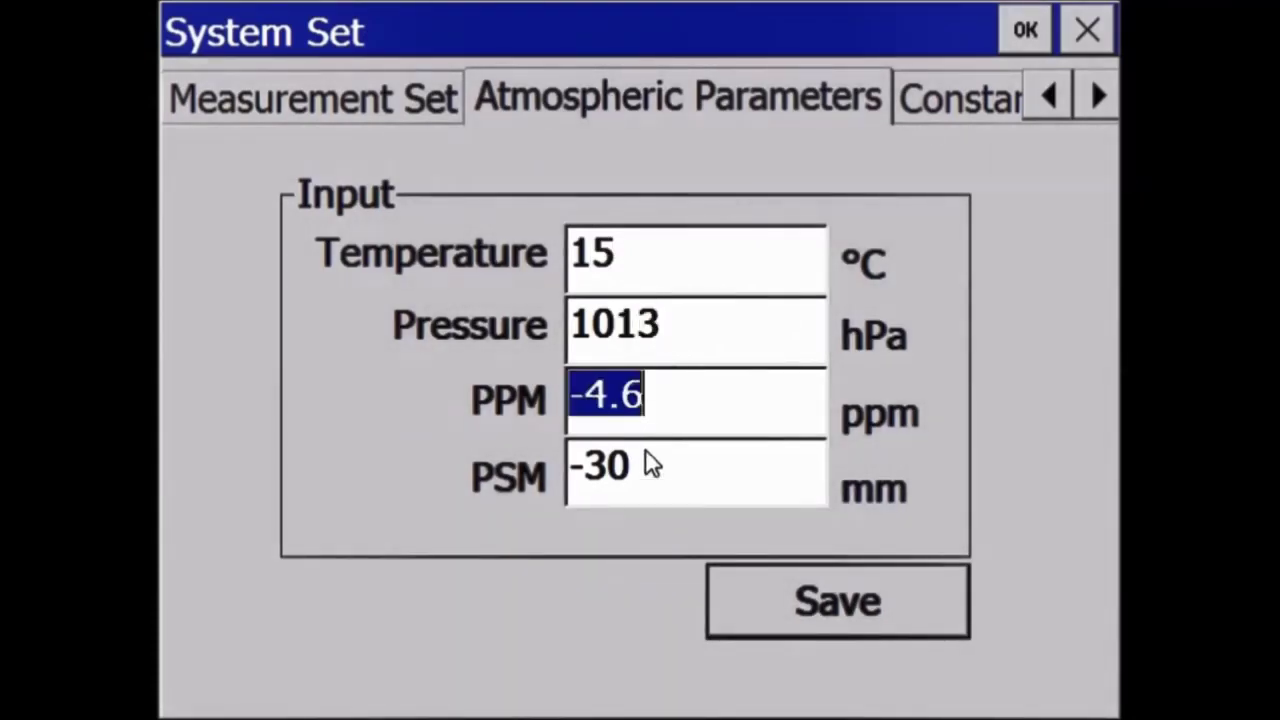
{"action": "left_click", "coordinate": [810, 602]}
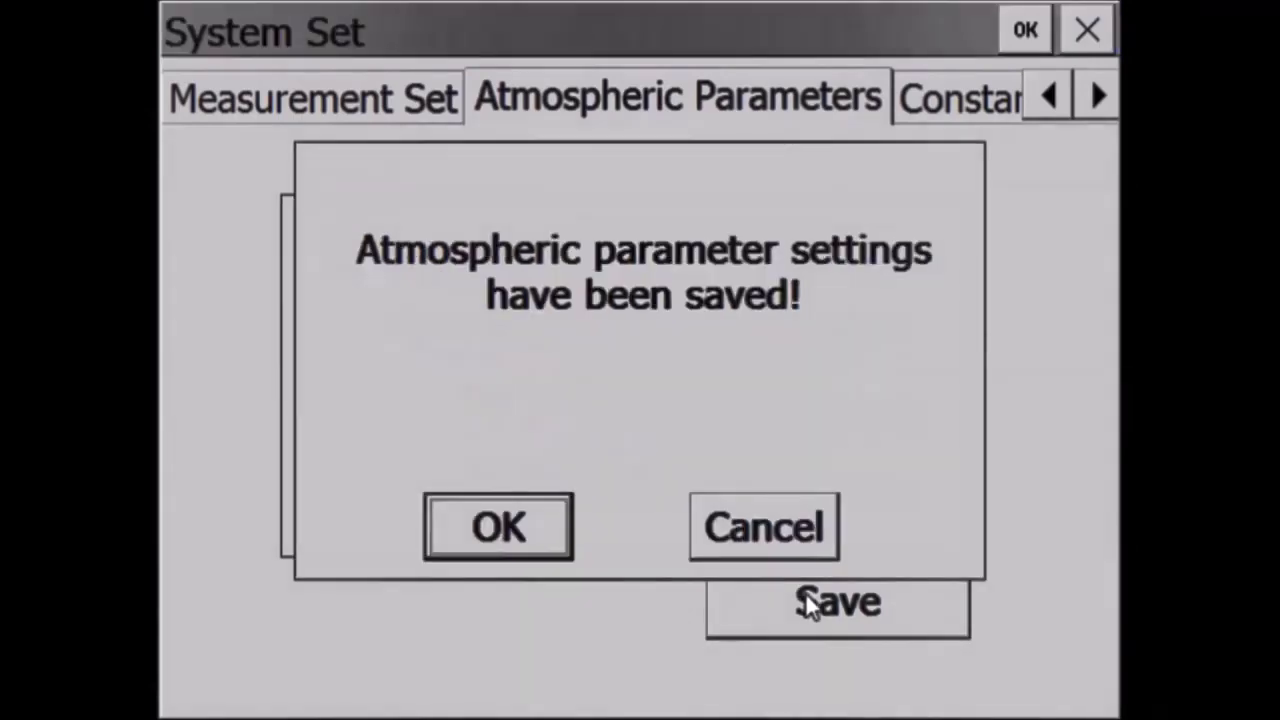
{"action": "left_click", "coordinate": [530, 525]}
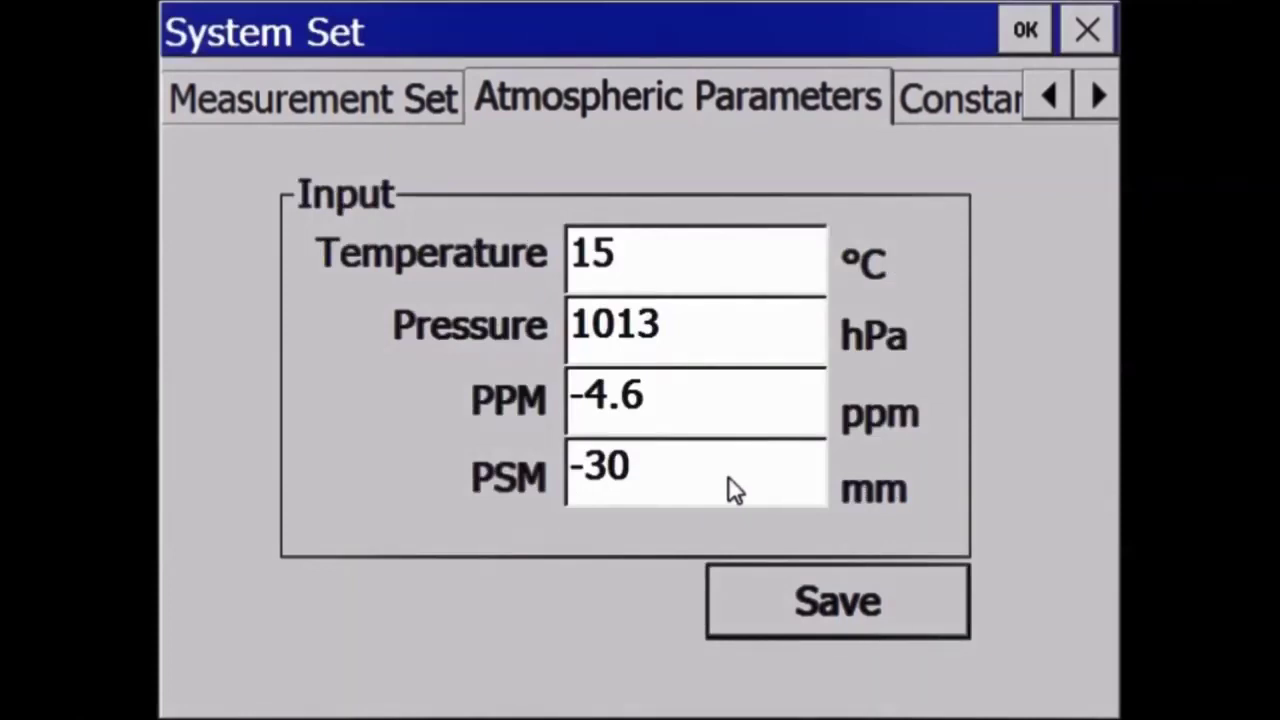
Read atmospherics automatically from the sensors (26 °C, 1003.2 hPa, 8.1 ppm) and save them.
{"action": "key", "text": "asterisk"}
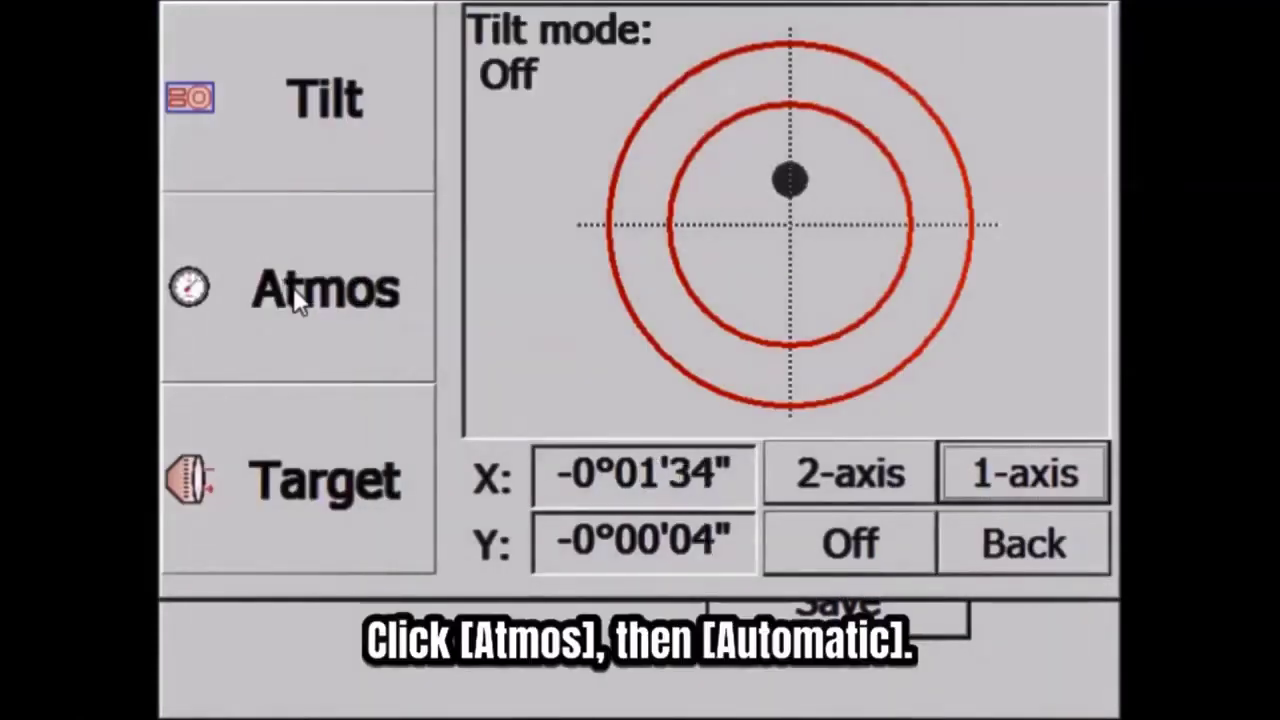
{"action": "left_click", "coordinate": [294, 295]}
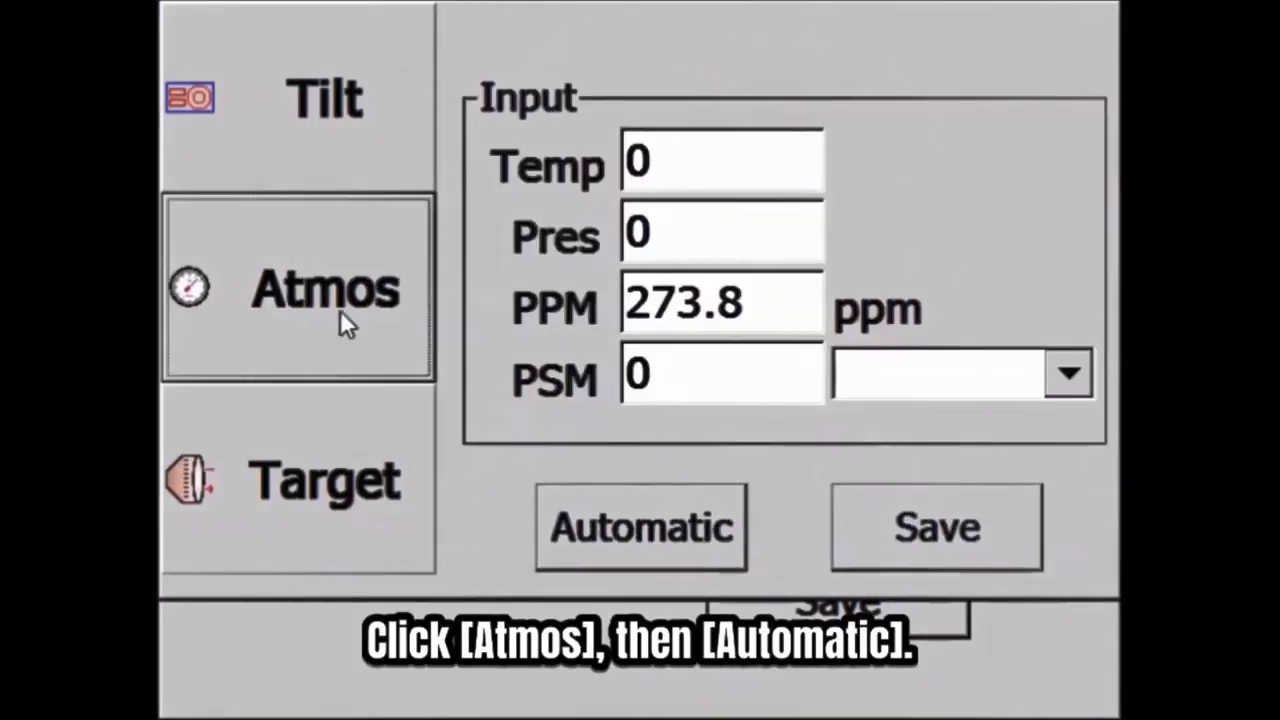
{"action": "left_click", "coordinate": [645, 535]}
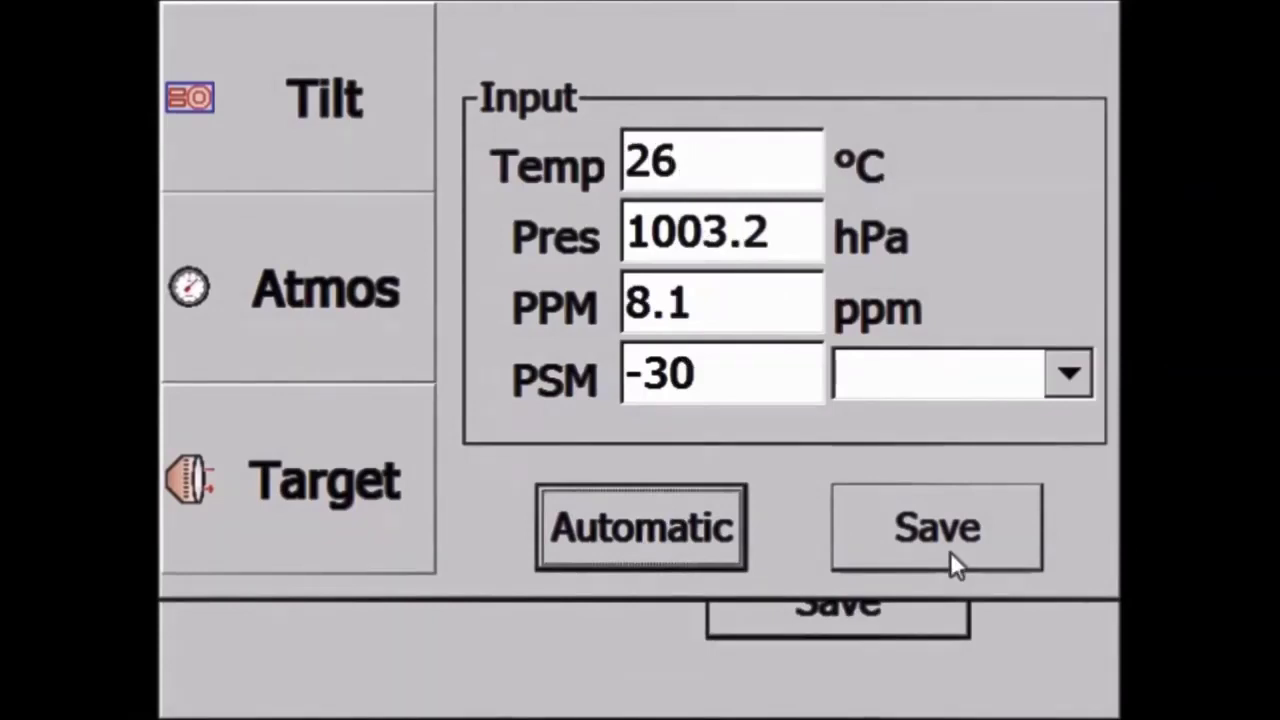
{"action": "left_click", "coordinate": [930, 533]}
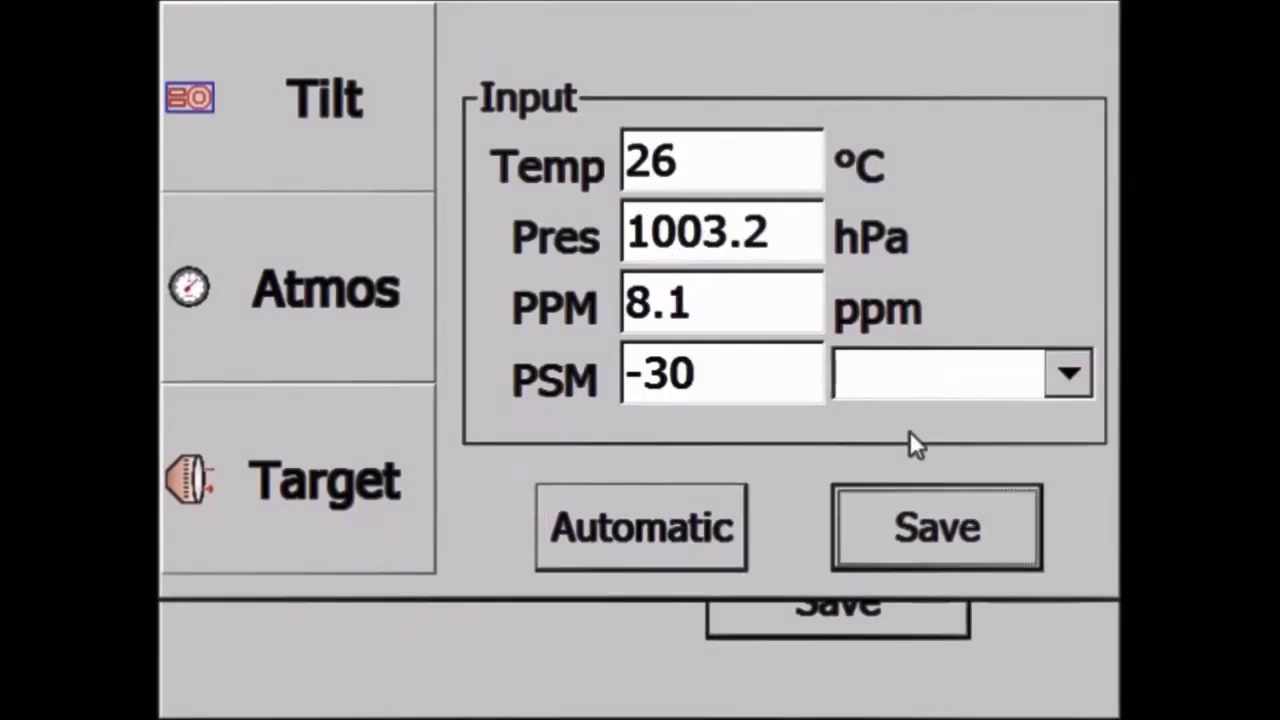
{"action": "left_click", "coordinate": [798, 296]}
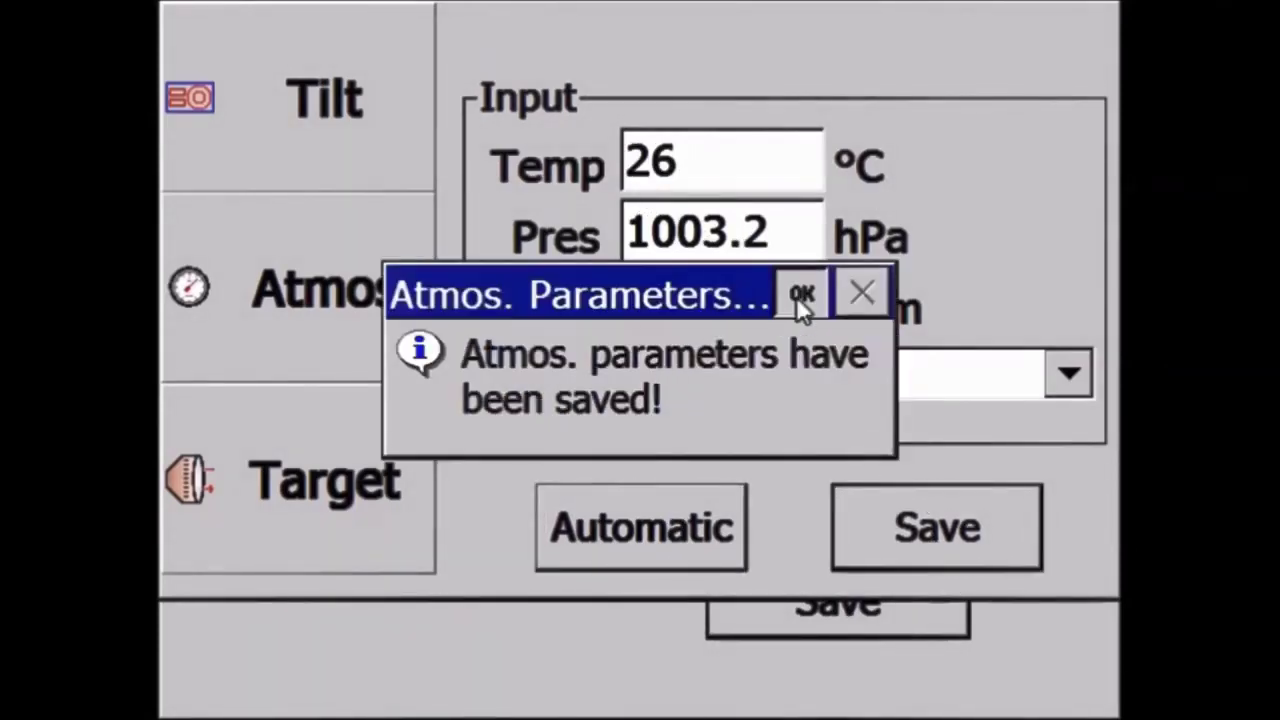
{"action": "left_click", "coordinate": [278, 120]}
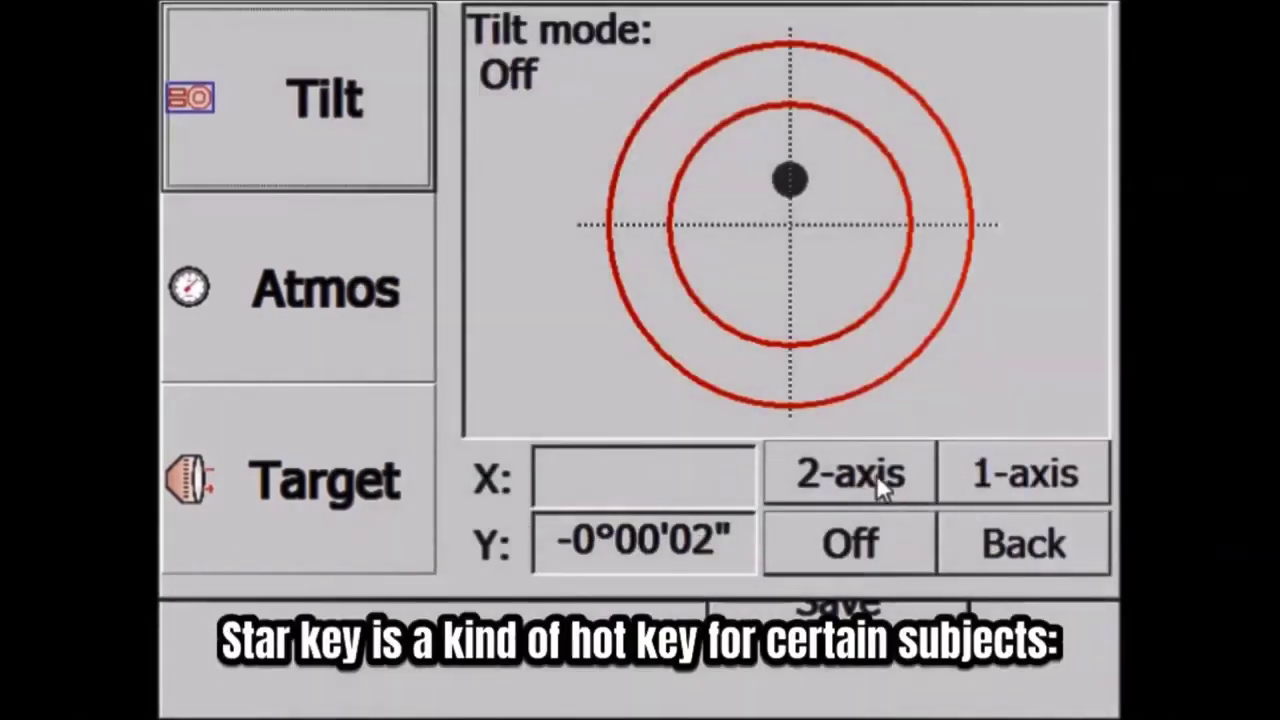
Set tilt compensation to 2-axis and the target type to Non-P.
{"action": "left_click", "coordinate": [876, 474]}
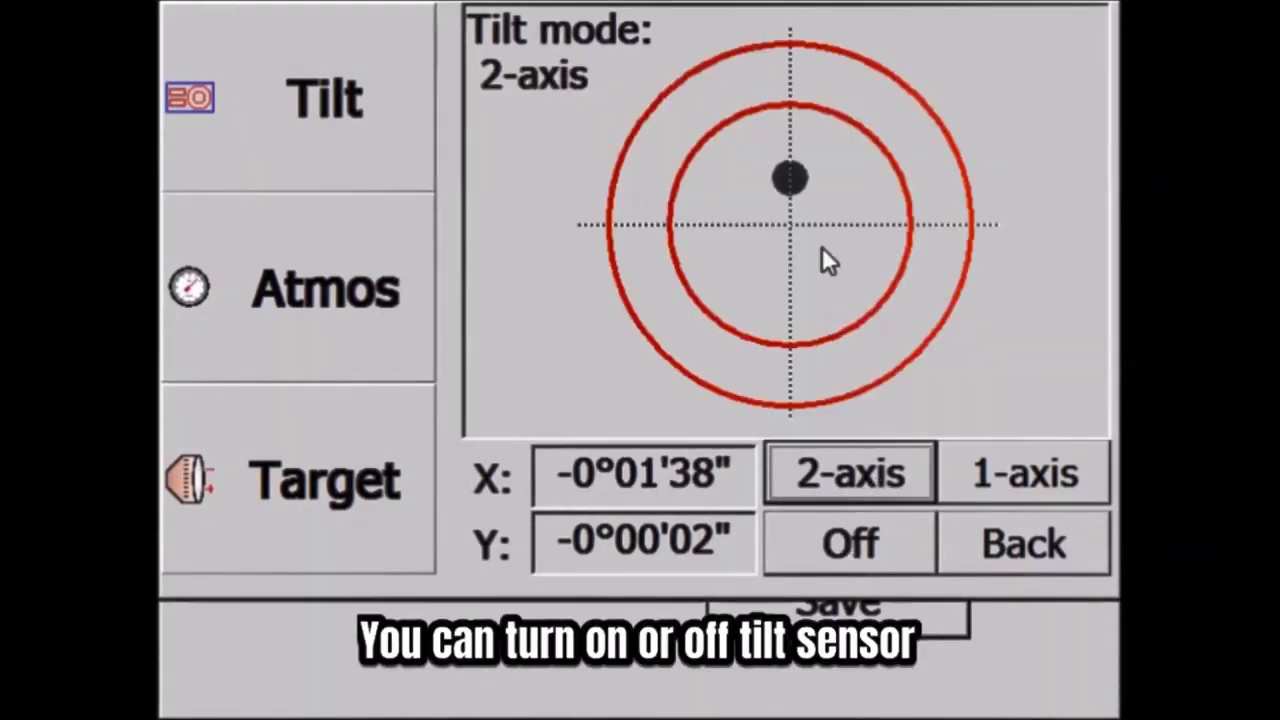
{"action": "left_click", "coordinate": [297, 497]}
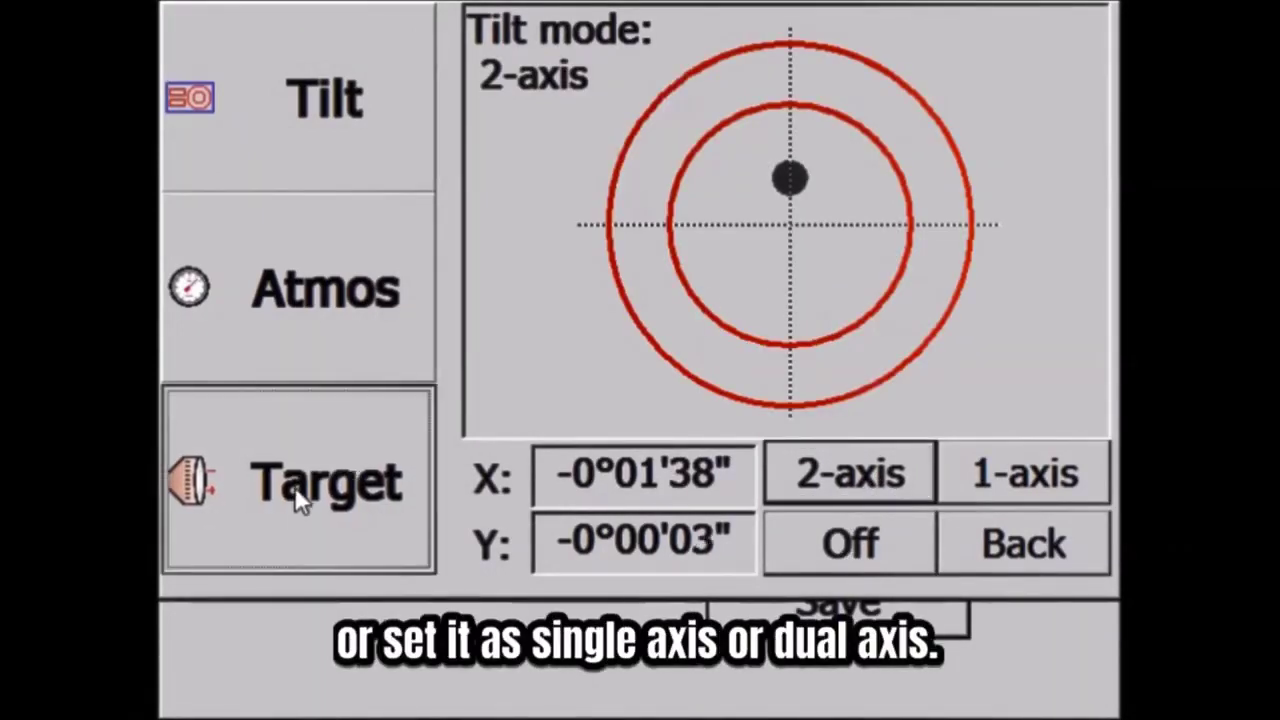
{"action": "left_click", "coordinate": [790, 78]}
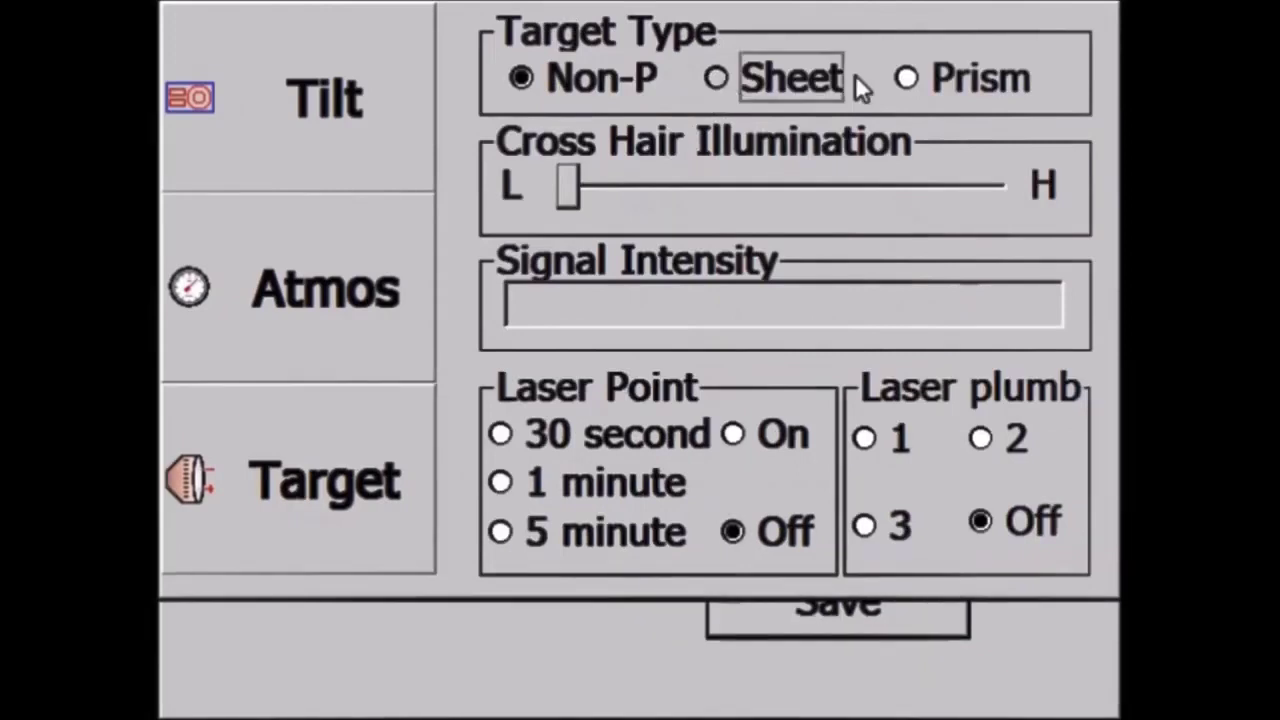
{"action": "left_click", "coordinate": [923, 77]}
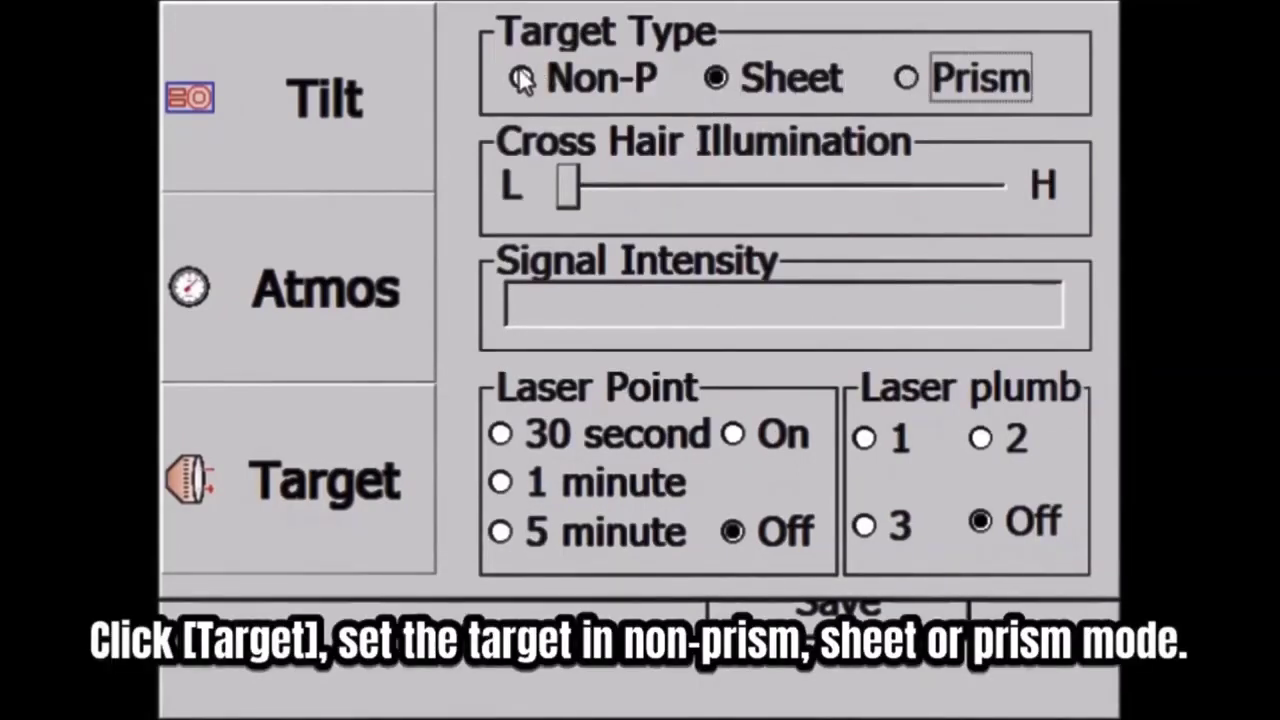
{"action": "key", "text": "Right"}
Brighten the cross hair illumination, turn the laser pointer on and the laser plumb off.
{"action": "left_click", "coordinate": [660, 185]}
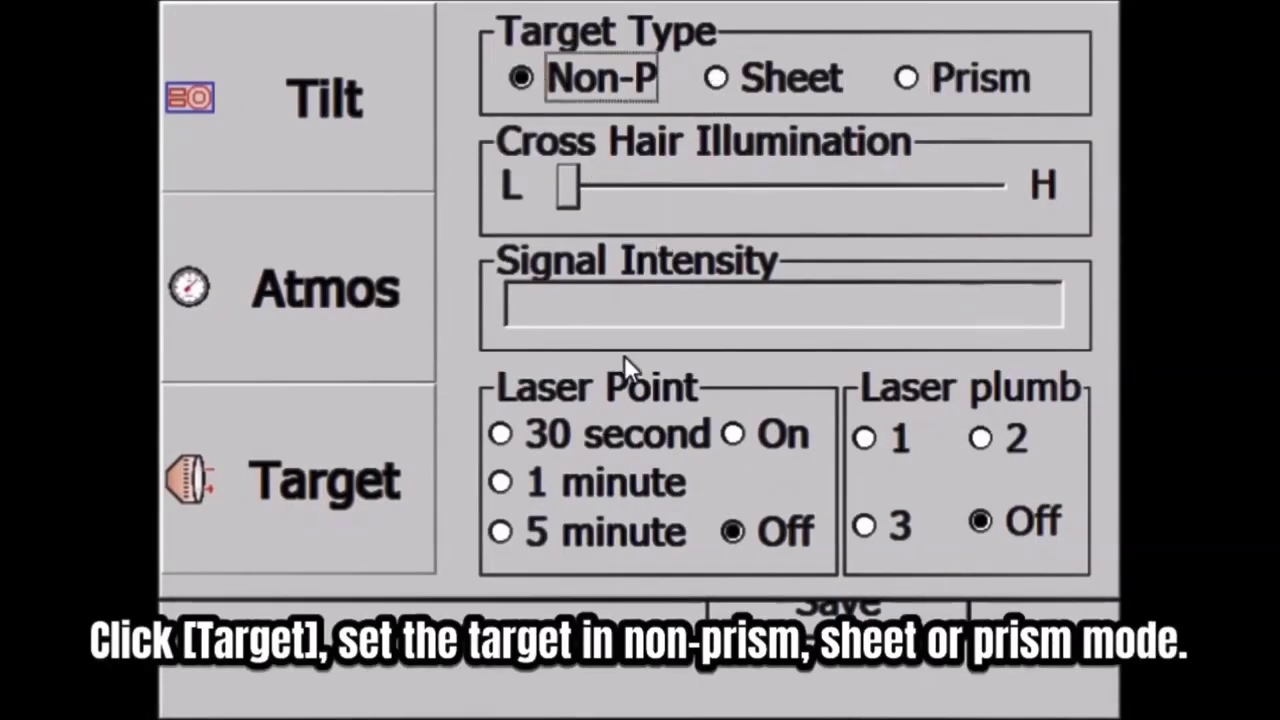
{"action": "left_click", "coordinate": [737, 433]}
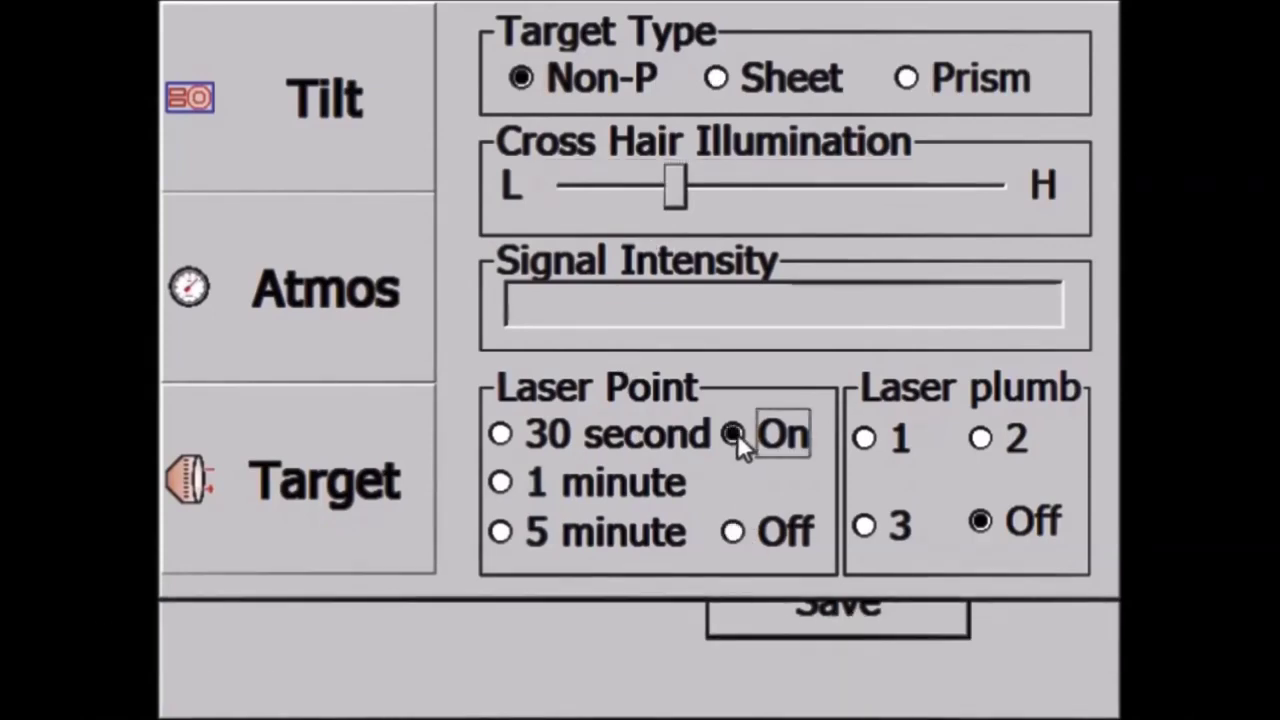
{"action": "left_click", "coordinate": [985, 442]}
{"action": "left_click", "coordinate": [978, 520]}
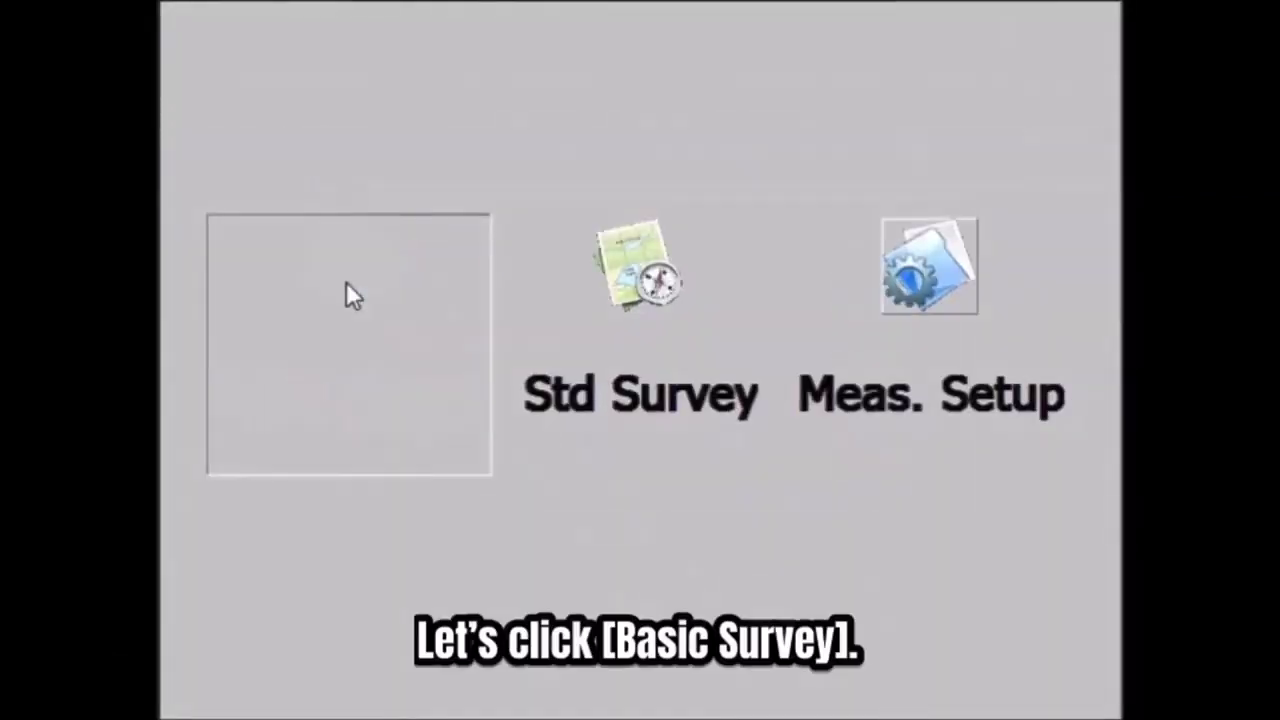
Start Basic Survey and switch through angle to distance measurement, showing 8.1 PPM and No-P target.
{"action": "left_click", "coordinate": [346, 282]}
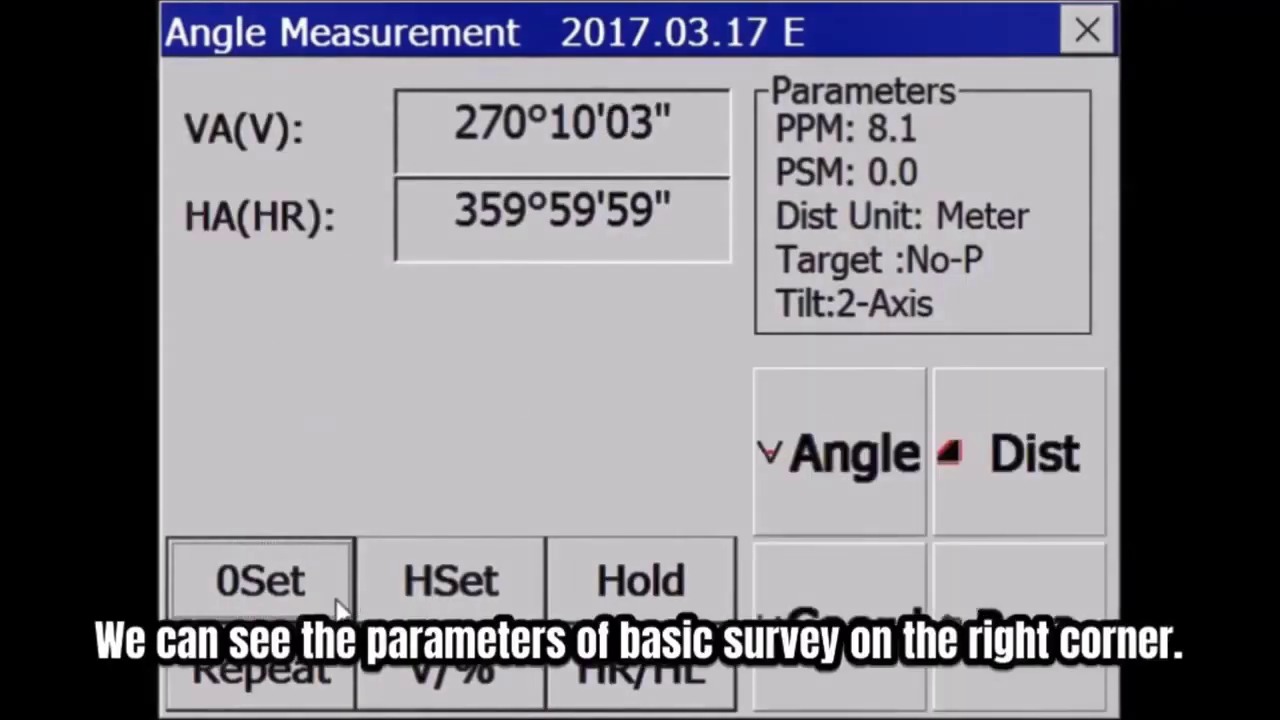
{"action": "left_click", "coordinate": [864, 483]}
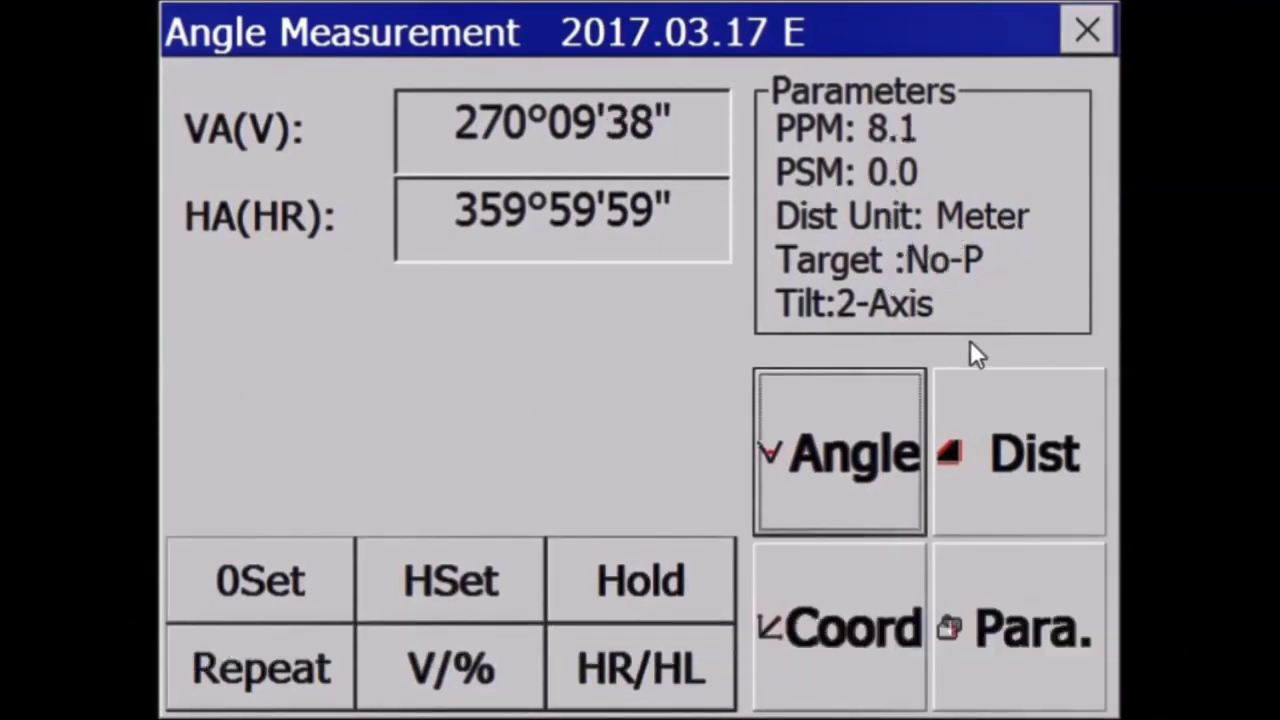
{"action": "left_click", "coordinate": [1010, 488]}
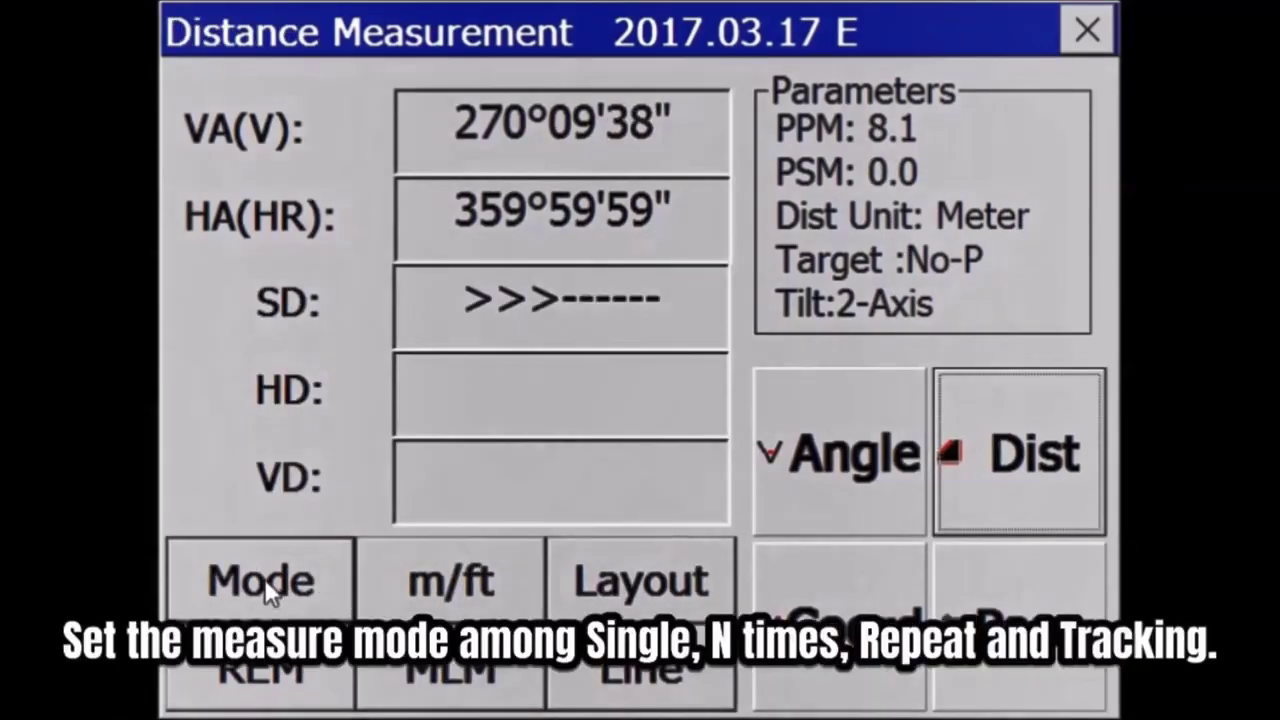
Set the EDM mode to Fine[N] with 5 repetitions and remeasure the slope distance.
{"action": "left_click", "coordinate": [265, 583]}
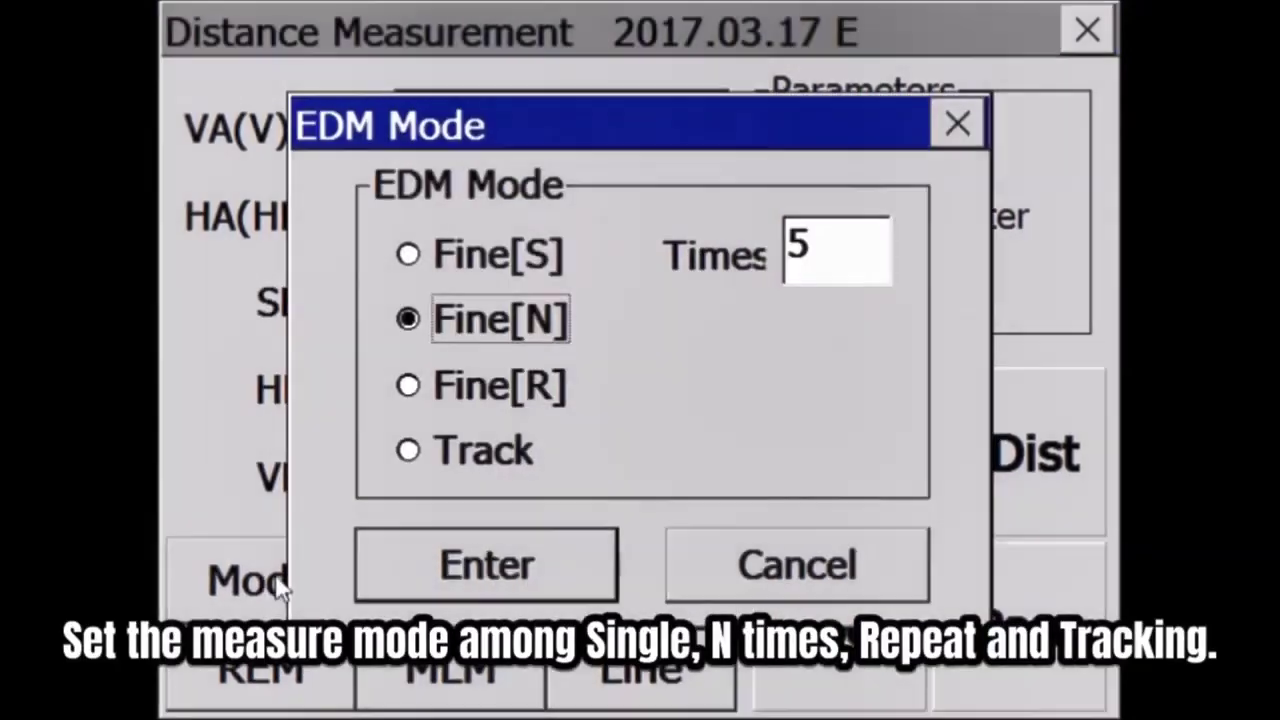
{"action": "left_click", "coordinate": [408, 256]}
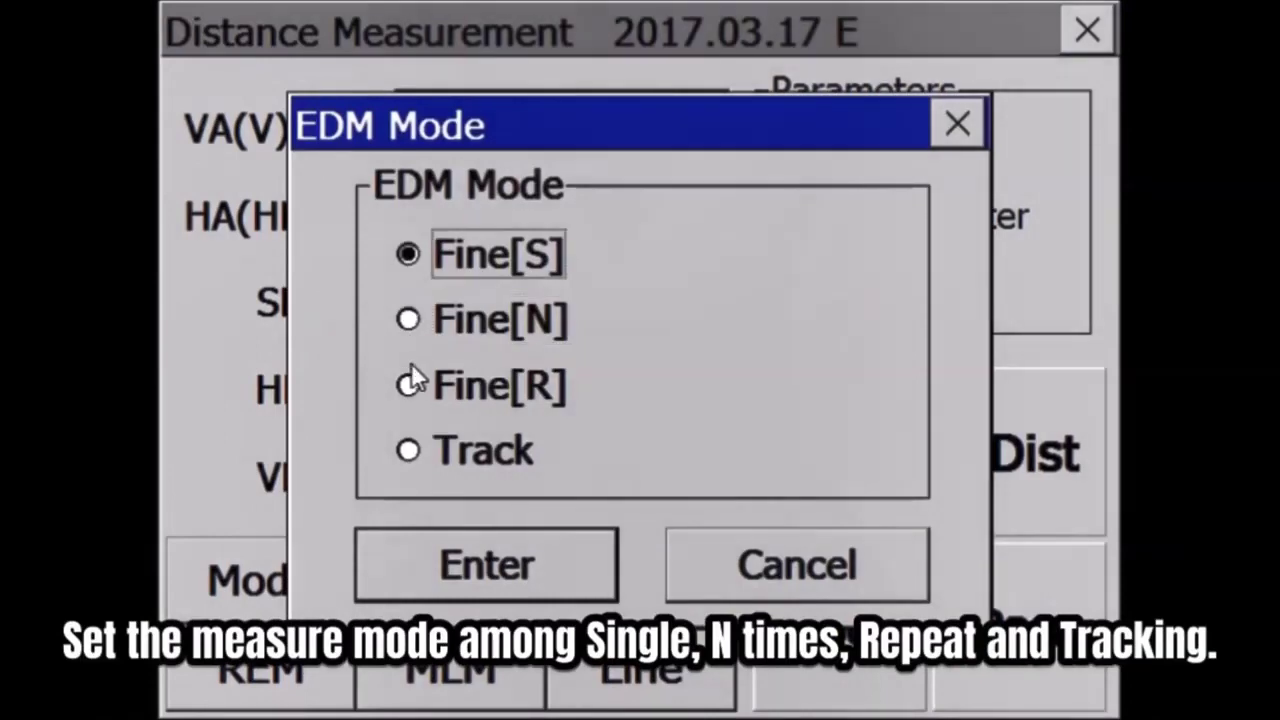
{"action": "left_click", "coordinate": [412, 385]}
{"action": "left_click", "coordinate": [411, 321]}
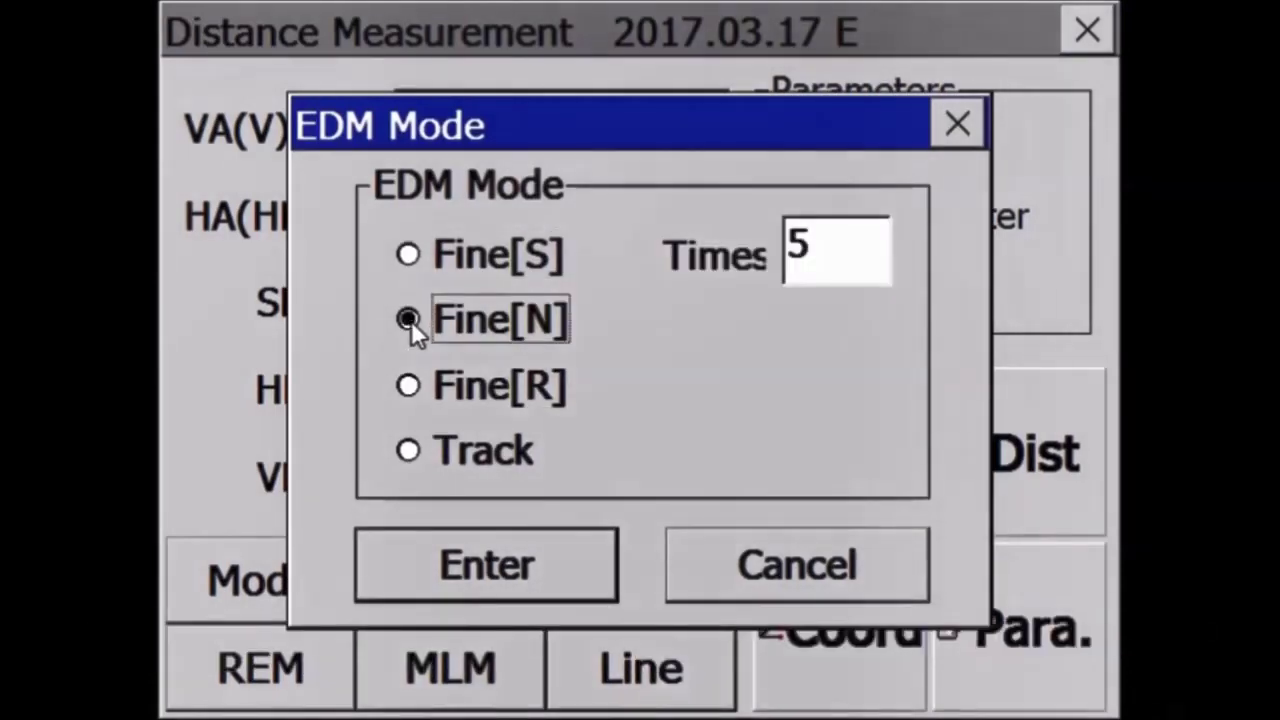
{"action": "left_click", "coordinate": [521, 570]}
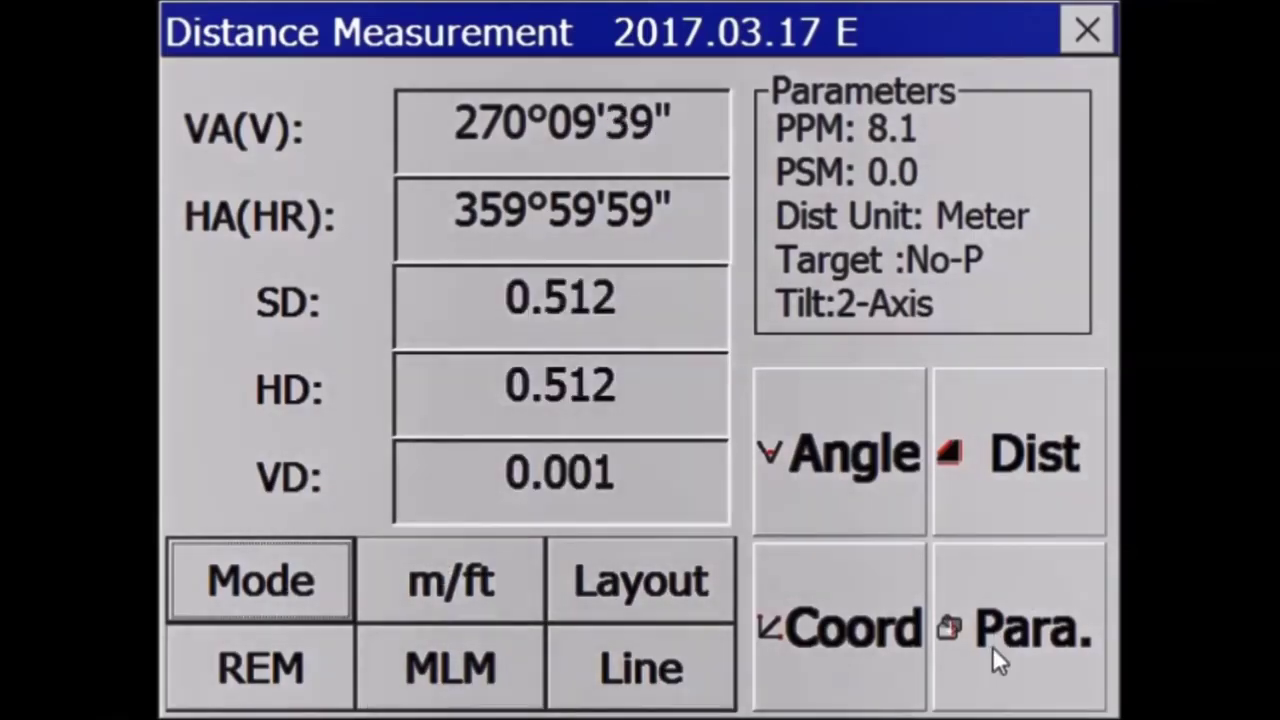
{"action": "left_click", "coordinate": [999, 634]}
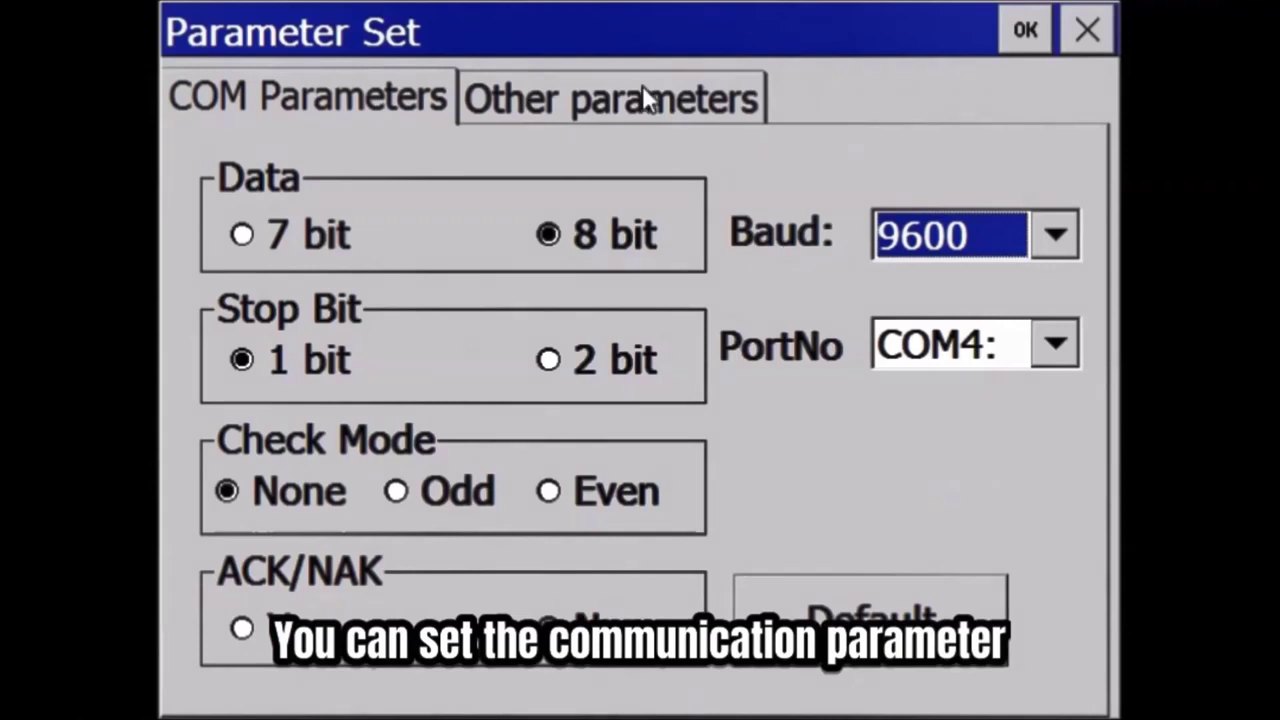
Review the Other parameters page, leaving the coordinate sequence at NEZ.
{"action": "left_click", "coordinate": [642, 90]}
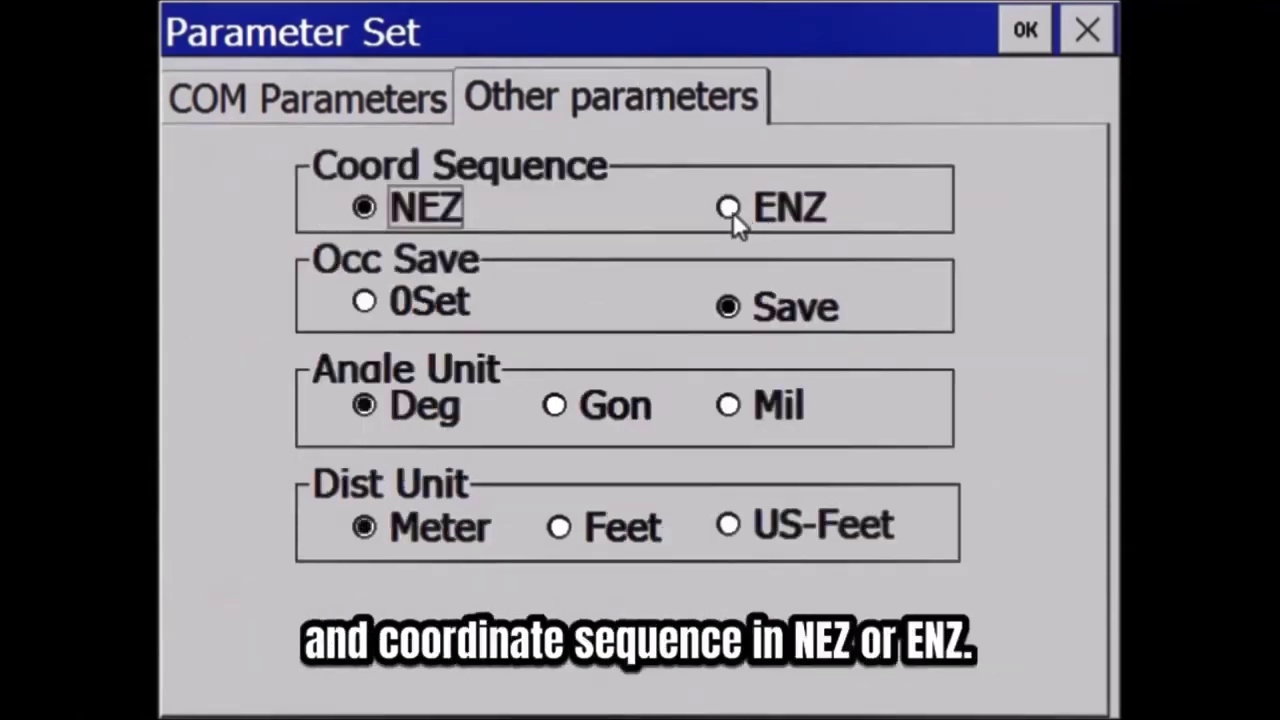
{"action": "left_click", "coordinate": [729, 210]}
{"action": "left_click", "coordinate": [365, 207]}
Set the COM port to COM4 with no parity and reset to defaults (9600 baud, 8 data bits, 1 stop bit).
{"action": "left_click", "coordinate": [319, 102]}
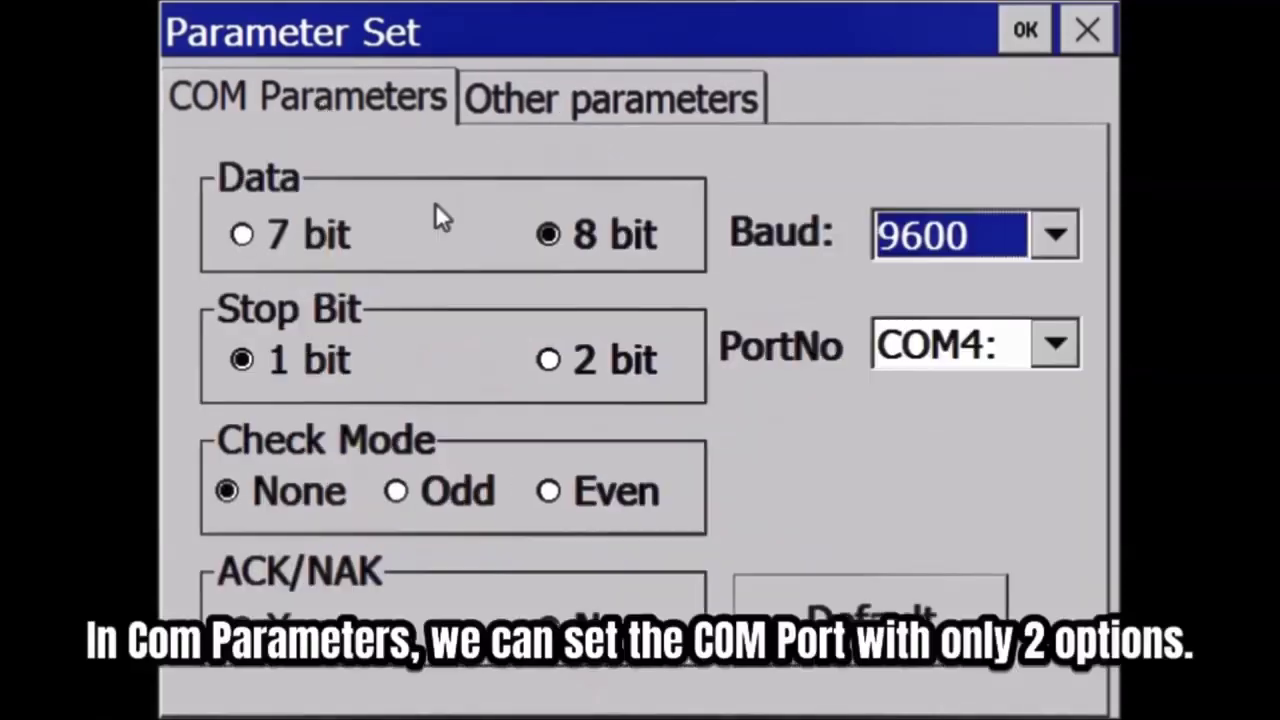
{"action": "left_click", "coordinate": [1055, 345]}
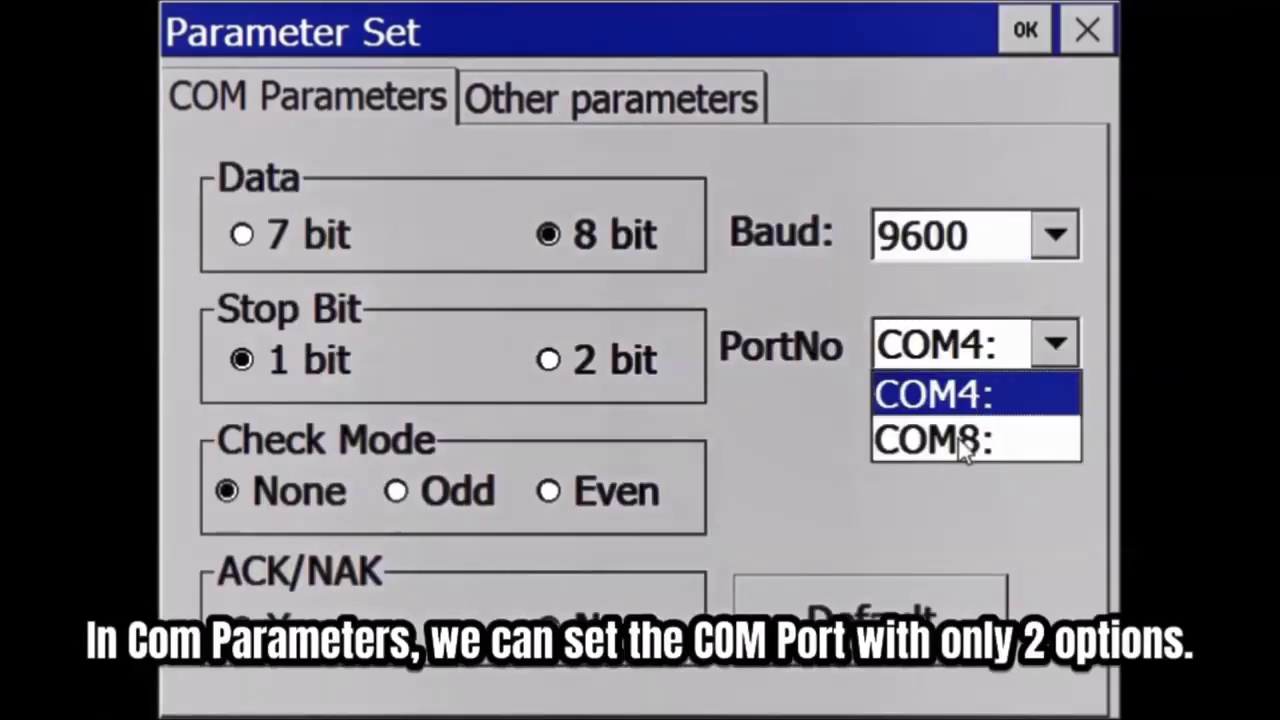
{"action": "left_click", "coordinate": [965, 440]}
{"action": "left_click", "coordinate": [1047, 345]}
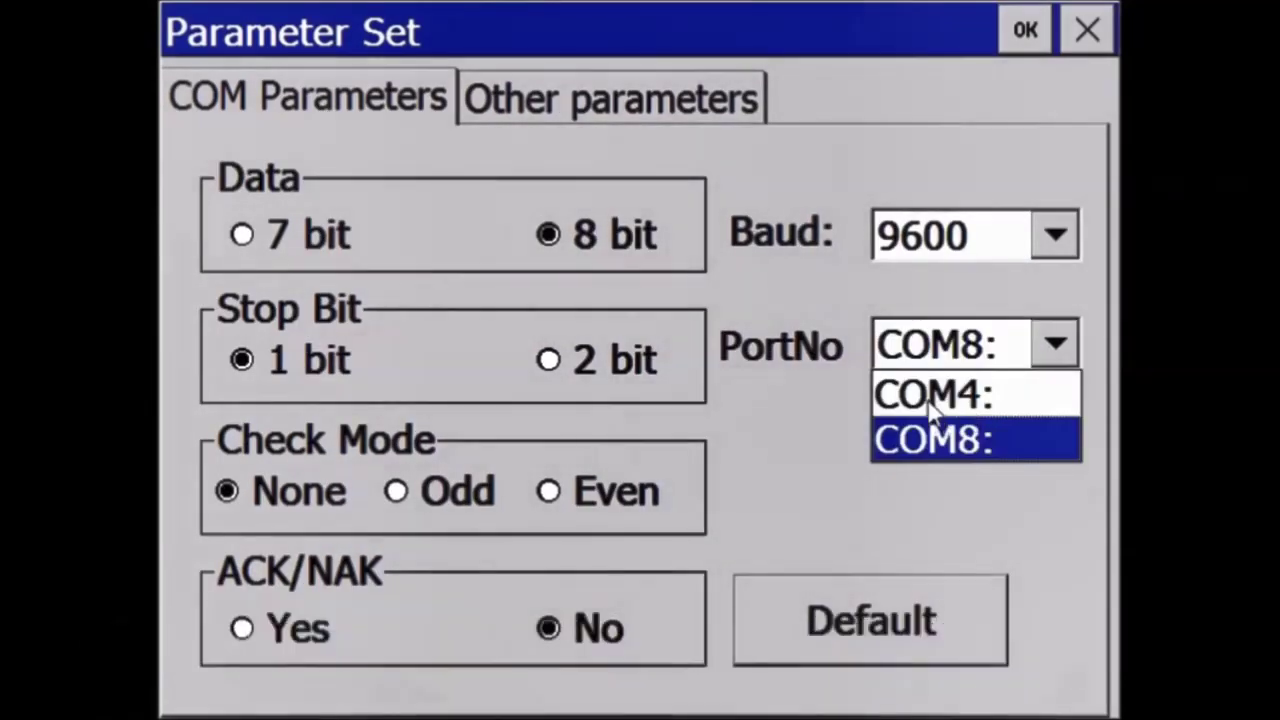
{"action": "left_click", "coordinate": [929, 395]}
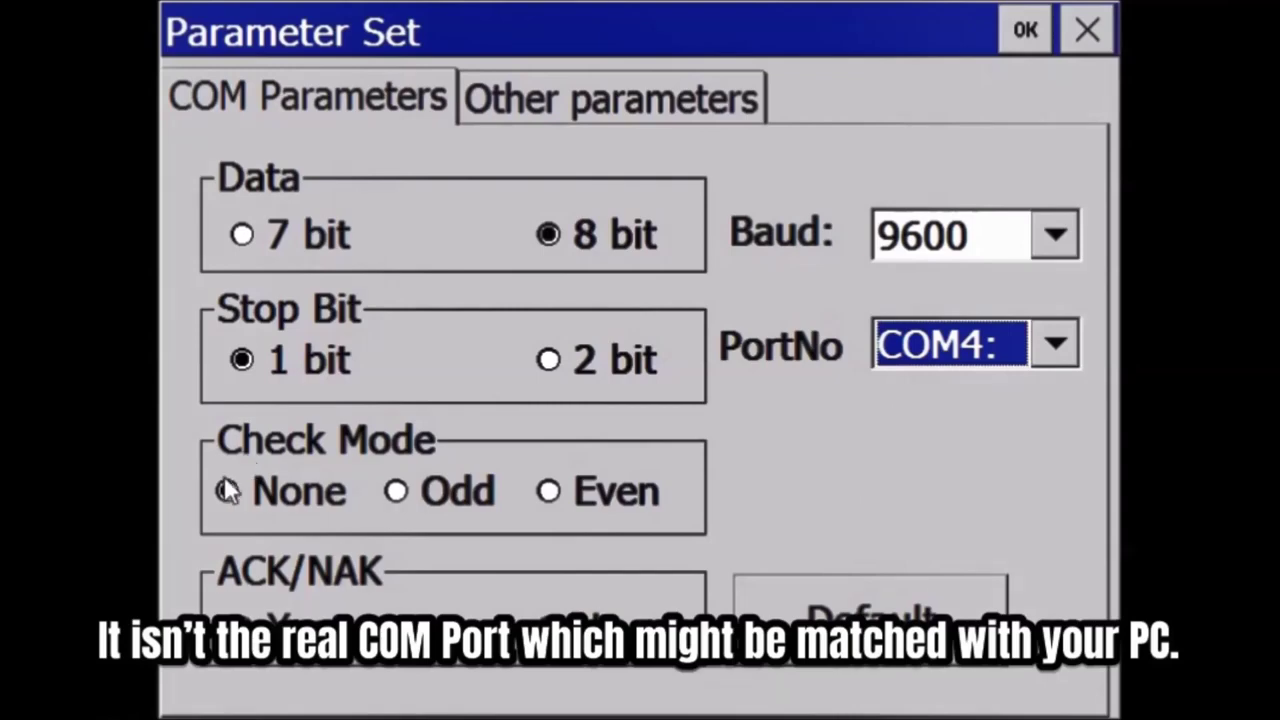
{"action": "left_click", "coordinate": [228, 492]}
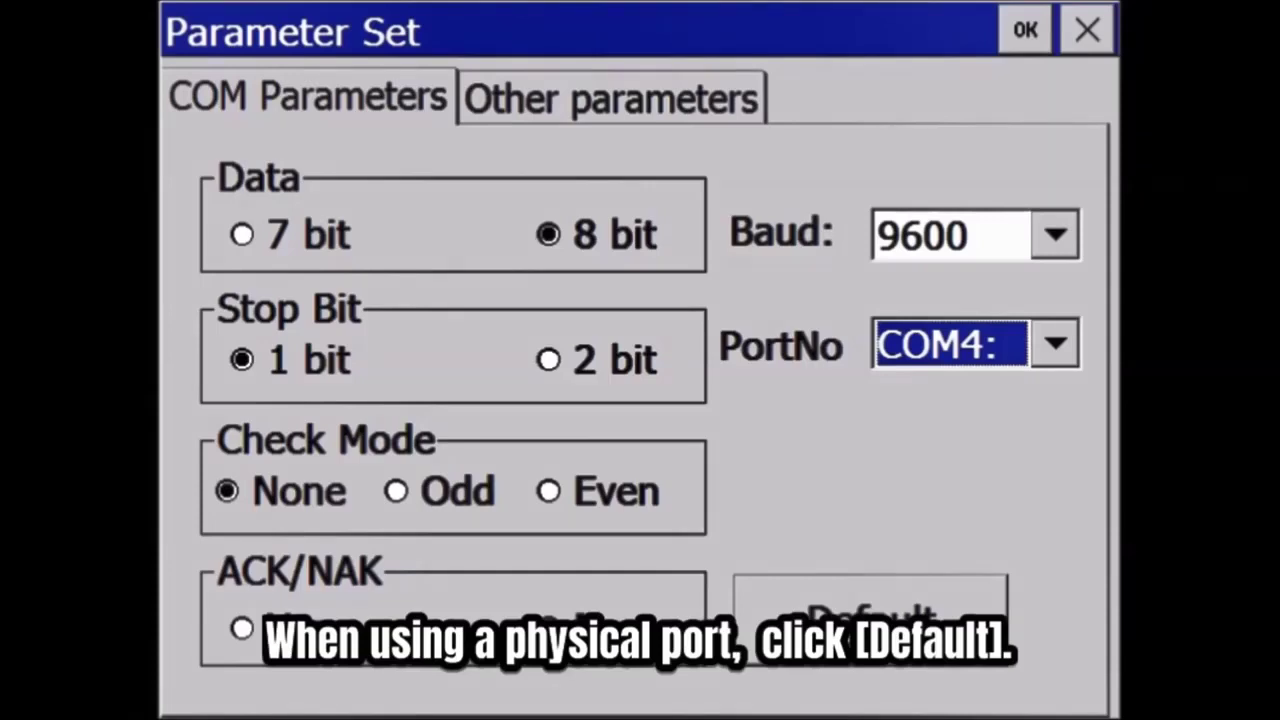
{"action": "left_click", "coordinate": [844, 620]}
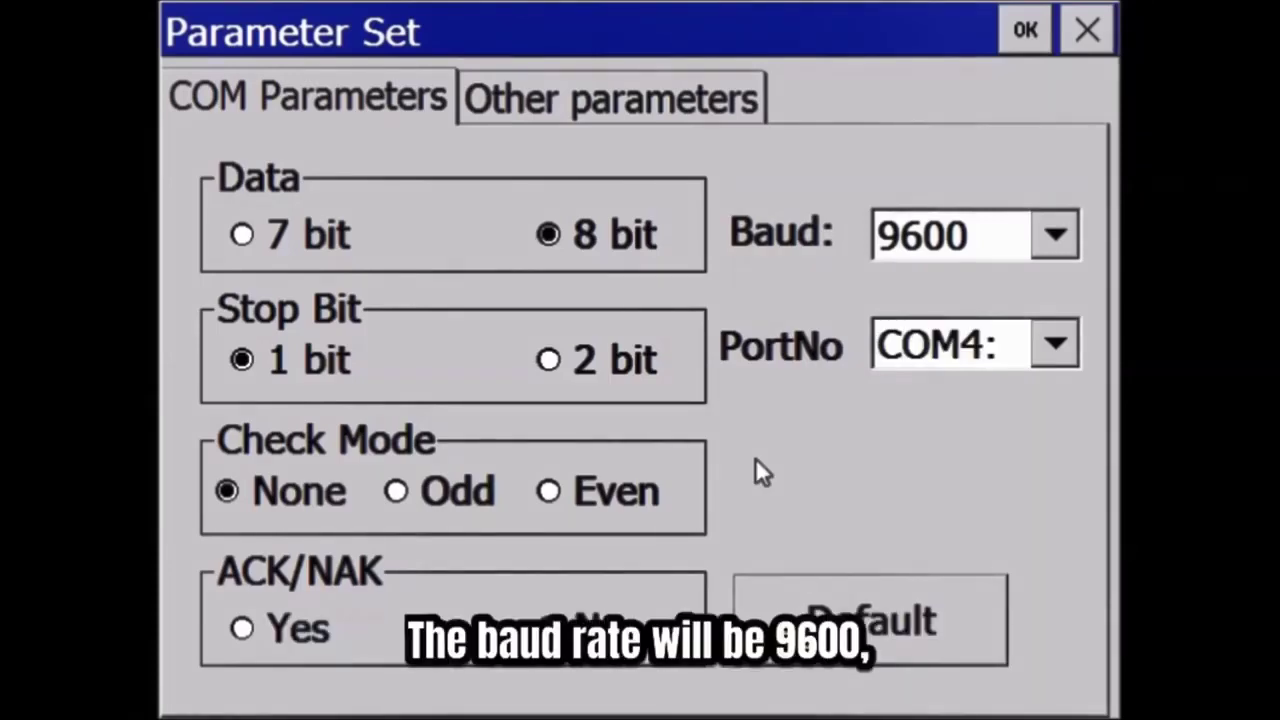